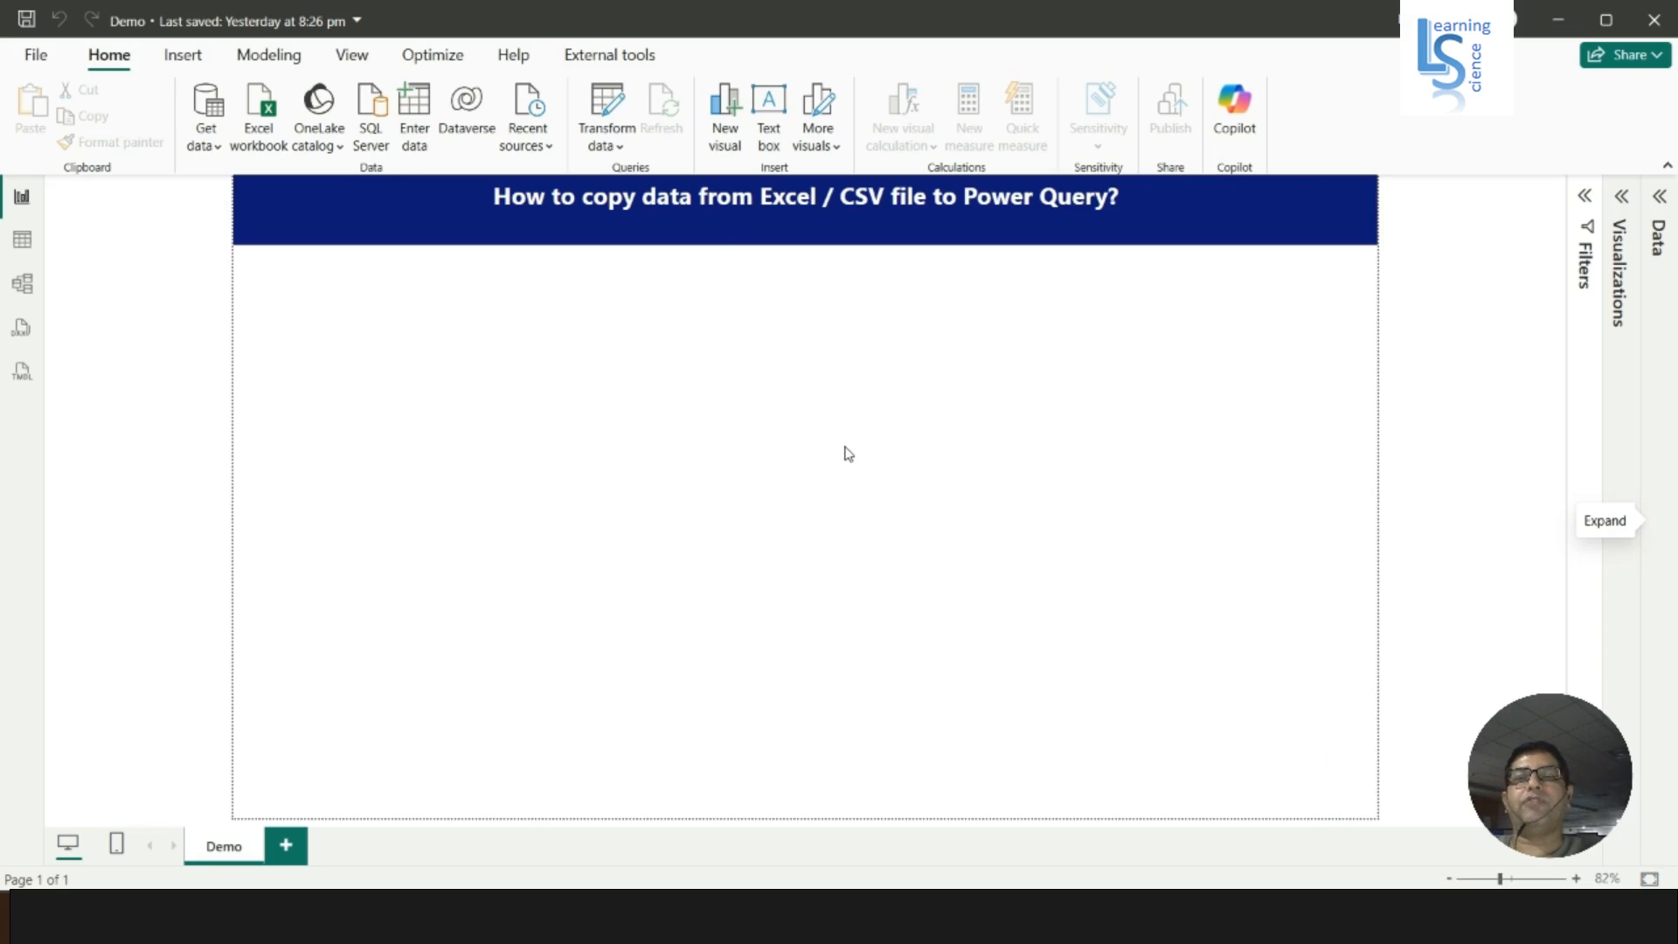
# - Open the Power Query Editor and start creating a manually entered table
pyautogui.click(621, 151)
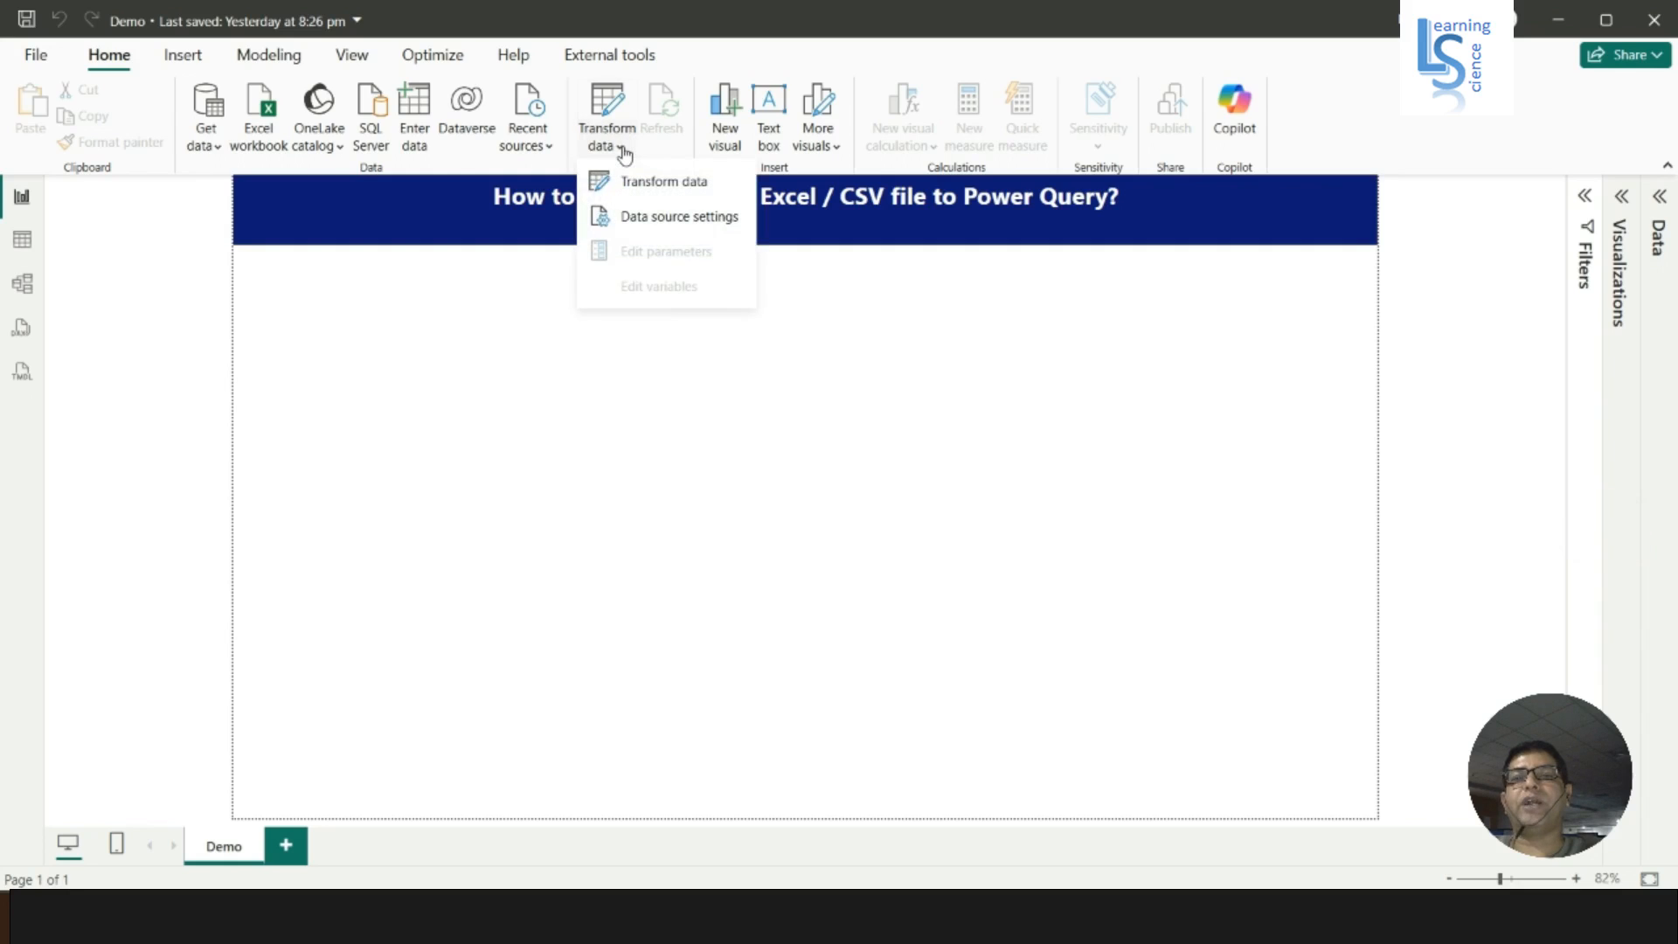
pyautogui.click(664, 181)
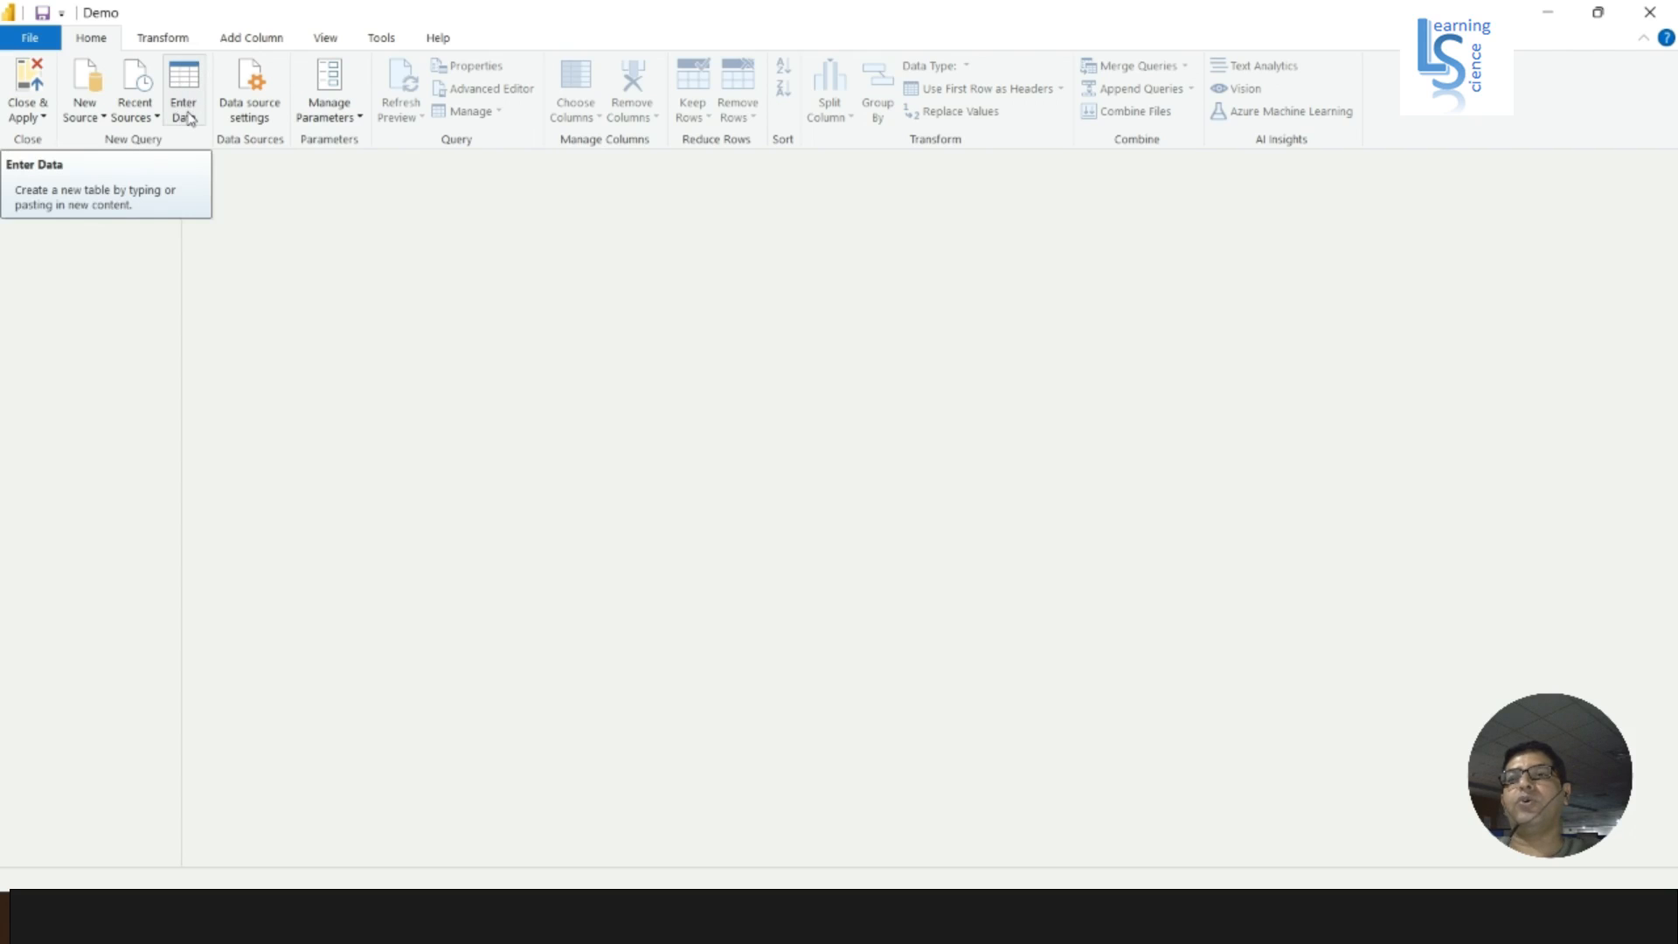
pyautogui.click(188, 119)
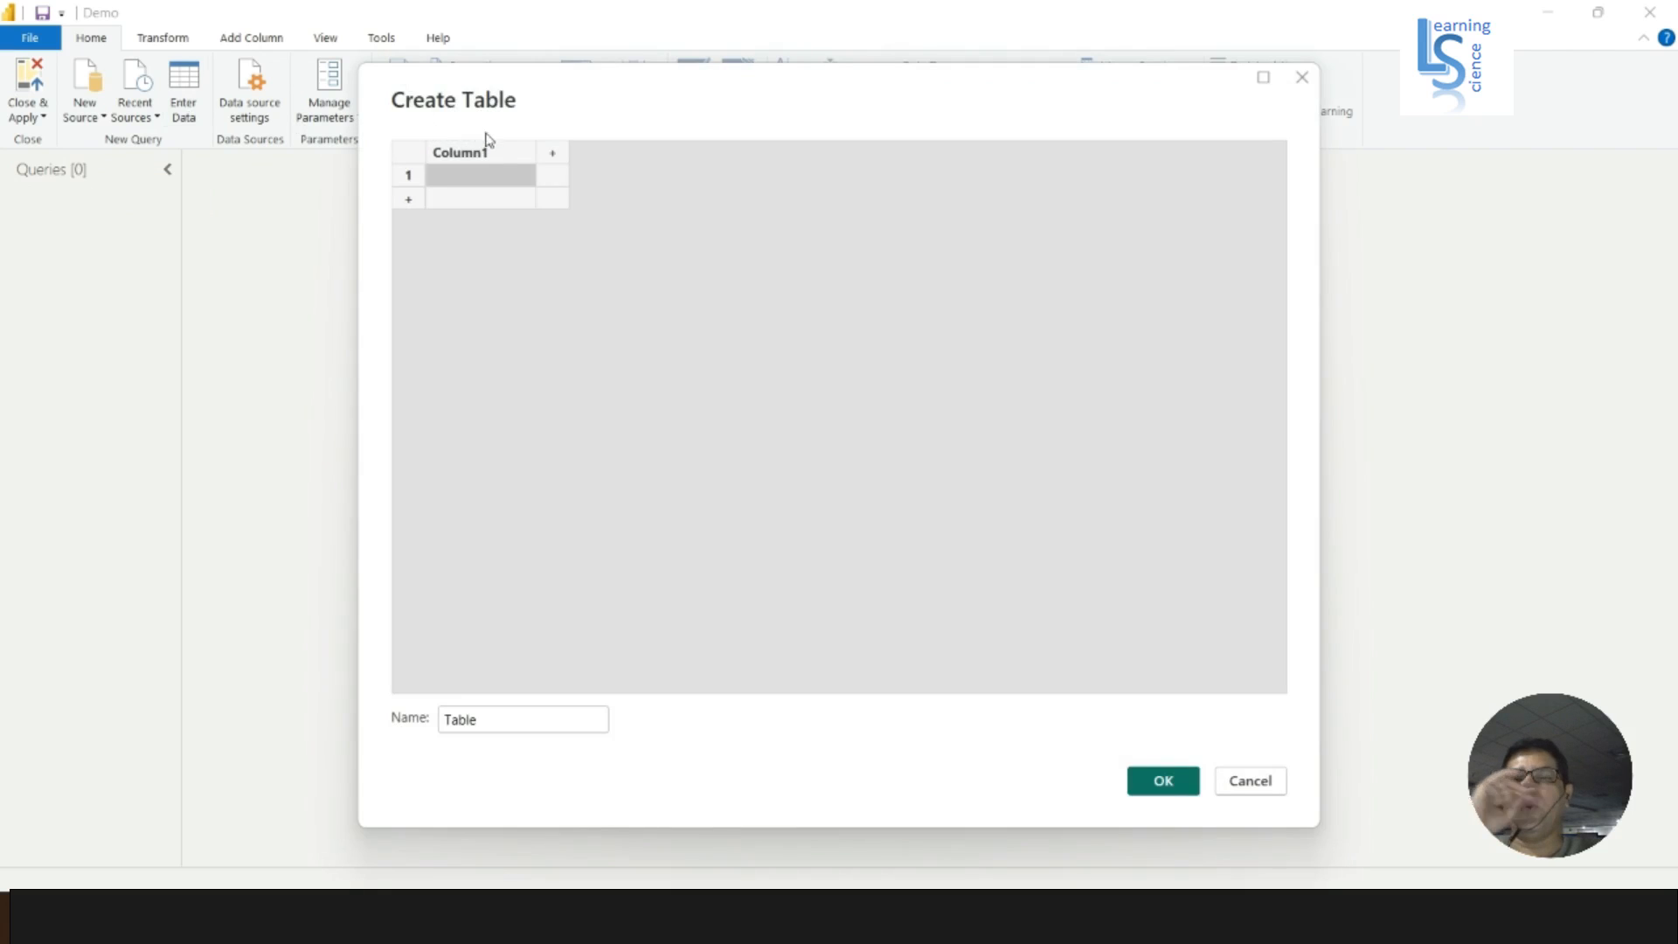
# - Name the first column Country ID and add a second column named Country Name
pyautogui.doubleClick(498, 153)
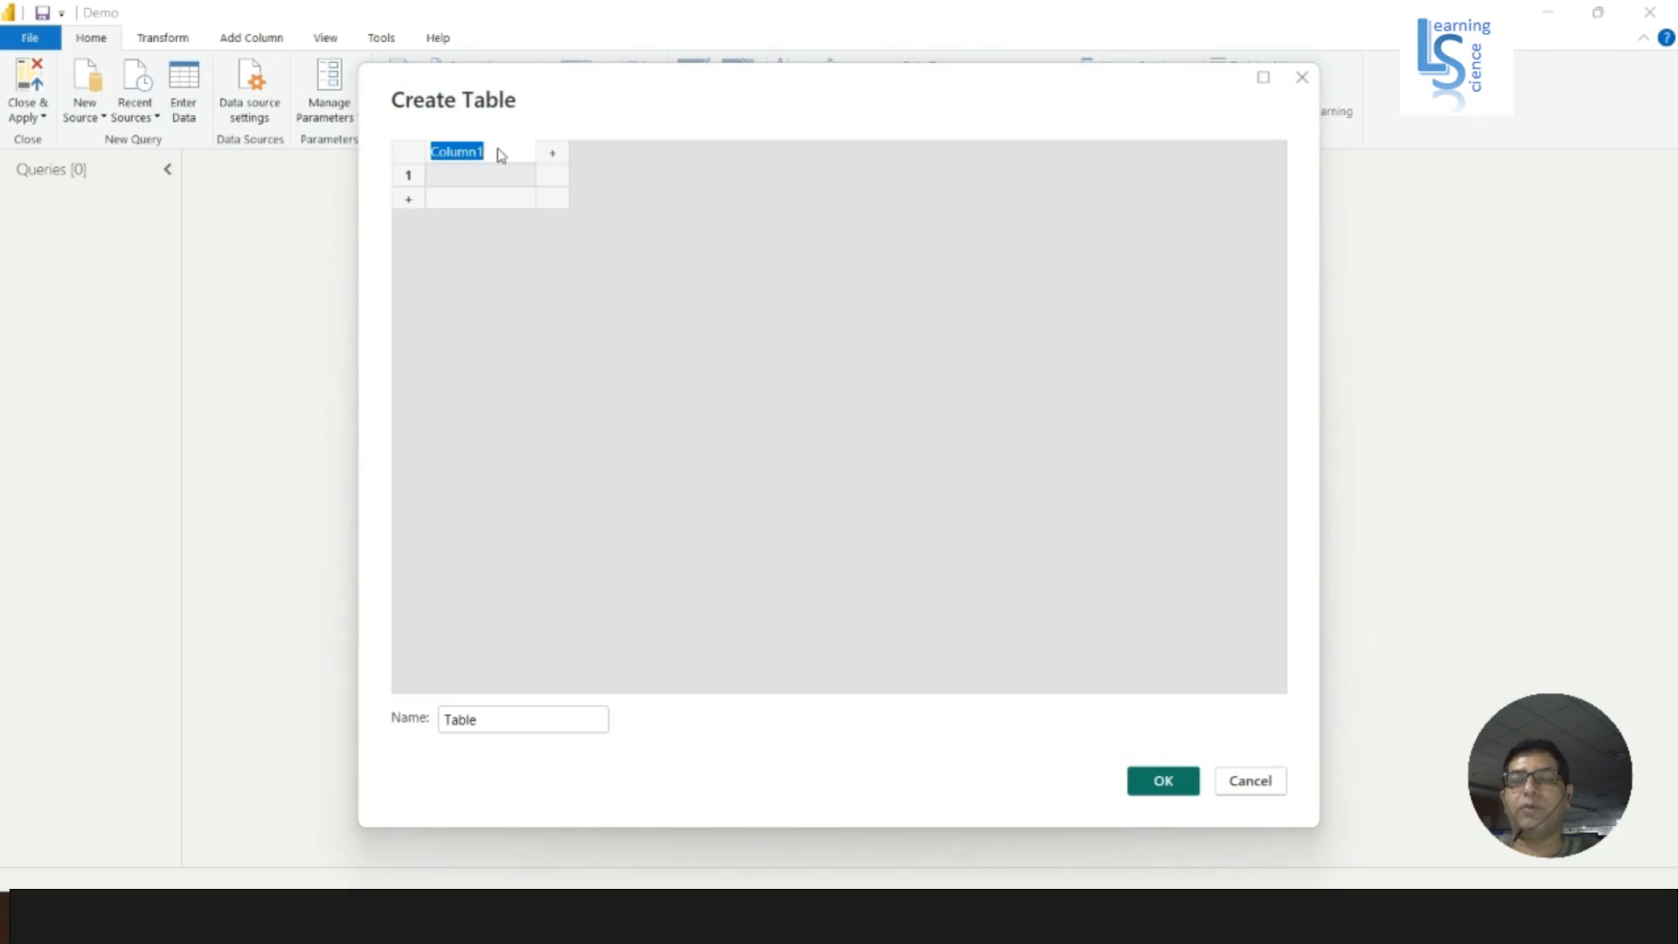
pyautogui.write('Coun')
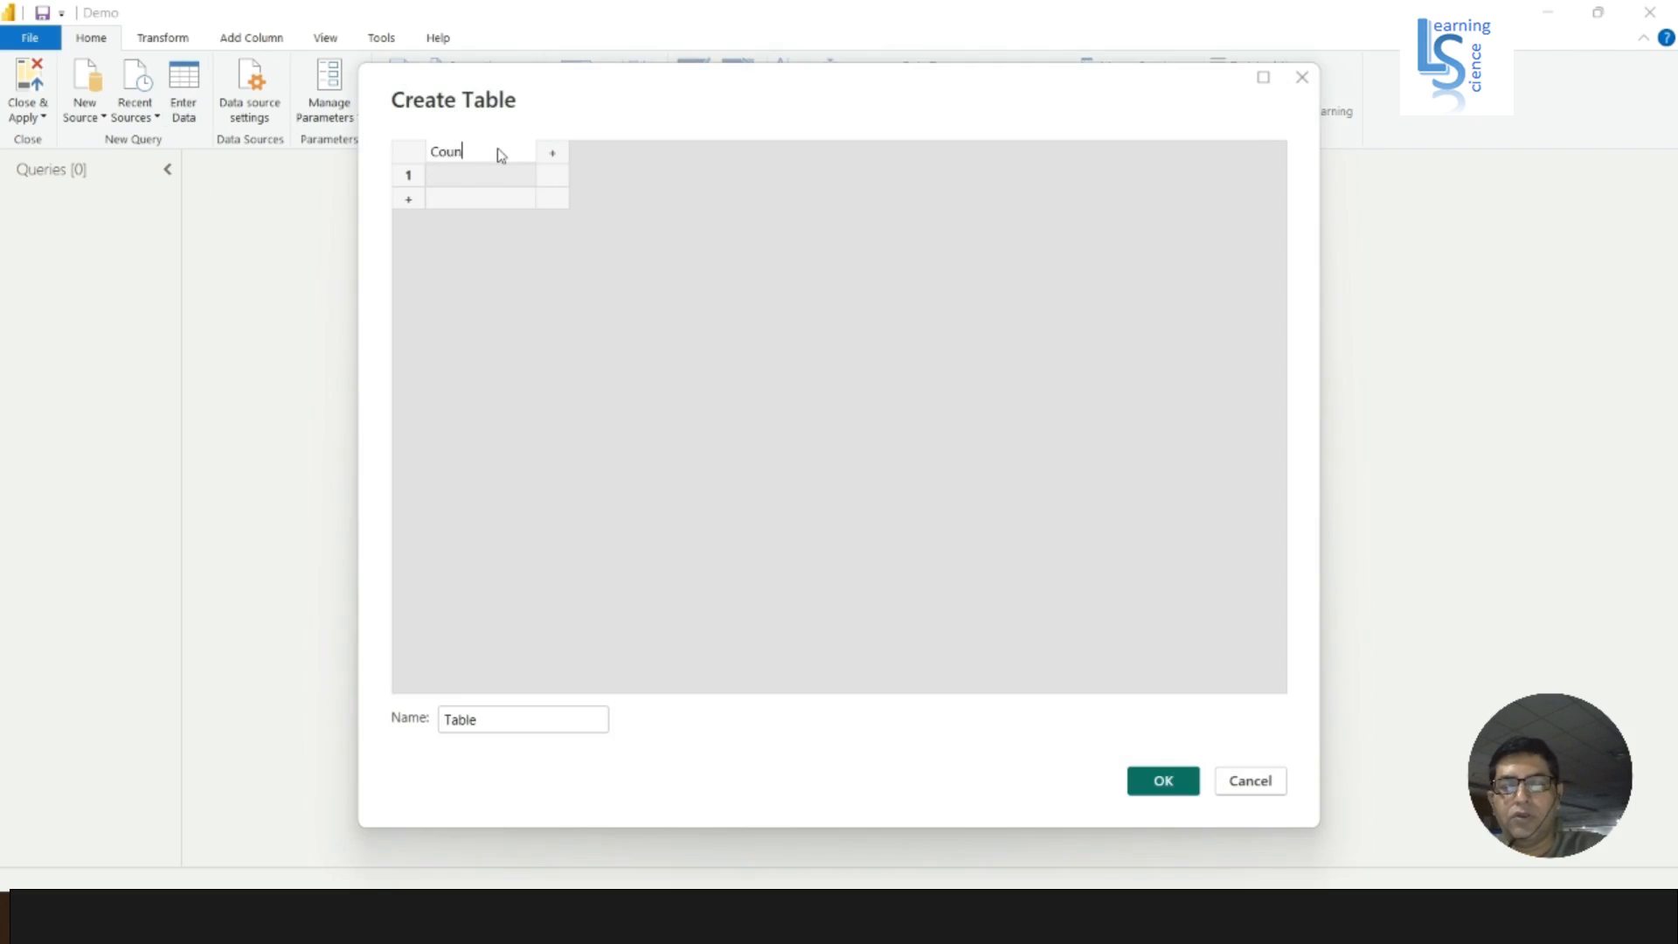
pyautogui.write('try ID')
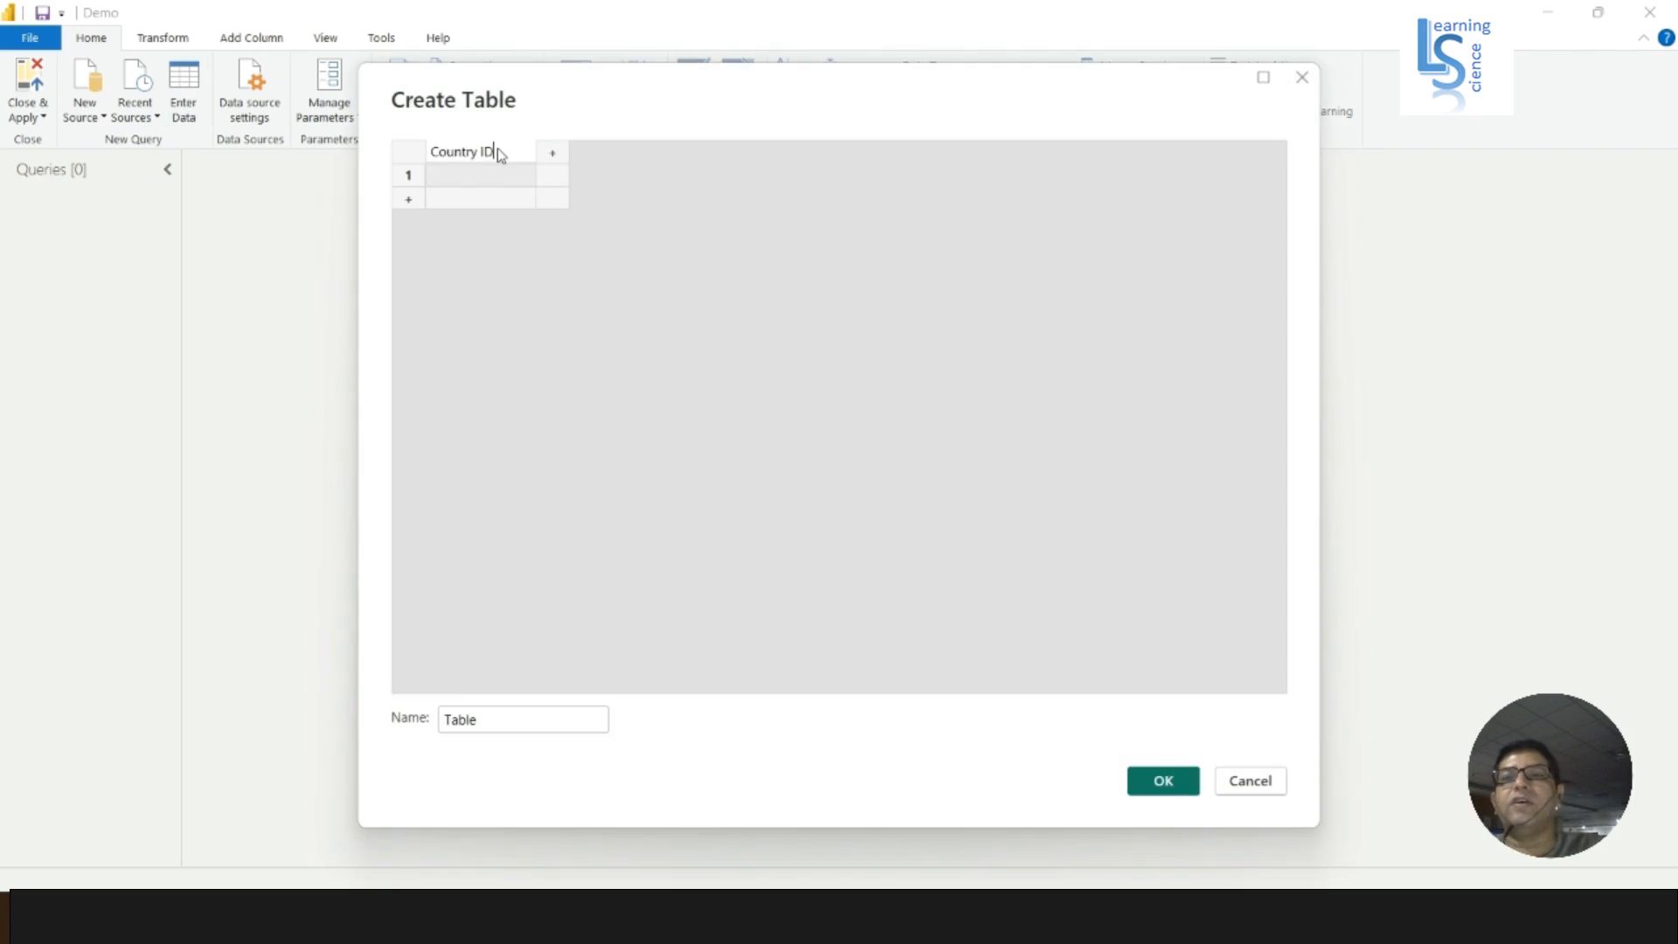
pyautogui.click(553, 154)
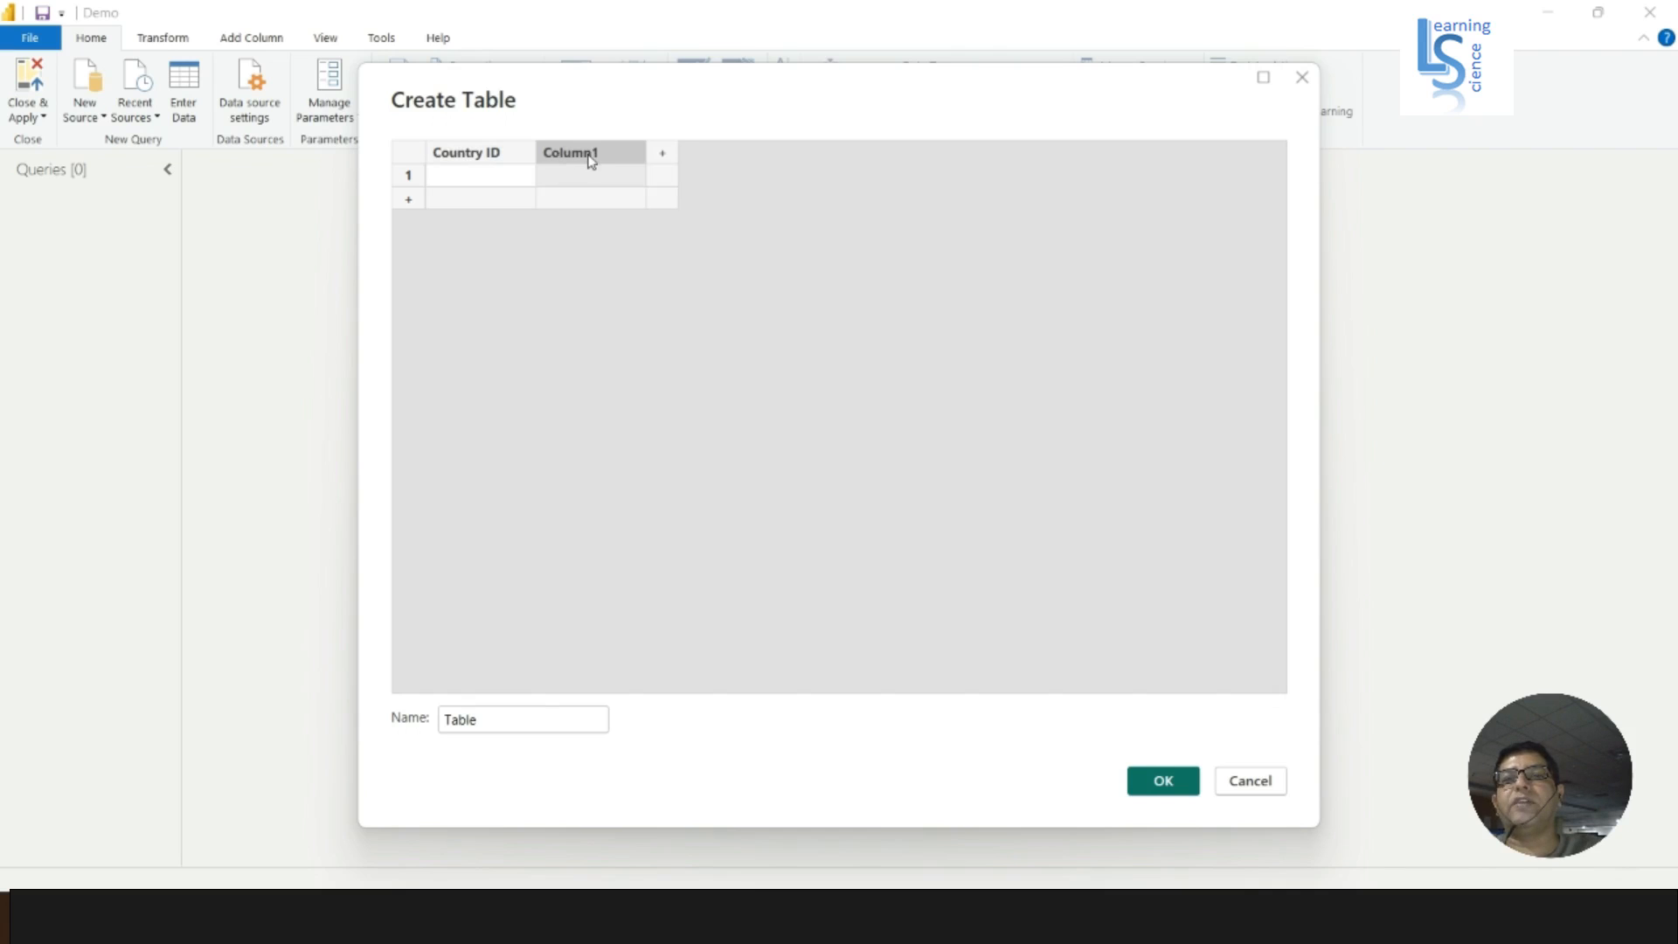
pyautogui.doubleClick(593, 158)
pyautogui.click(592, 161)
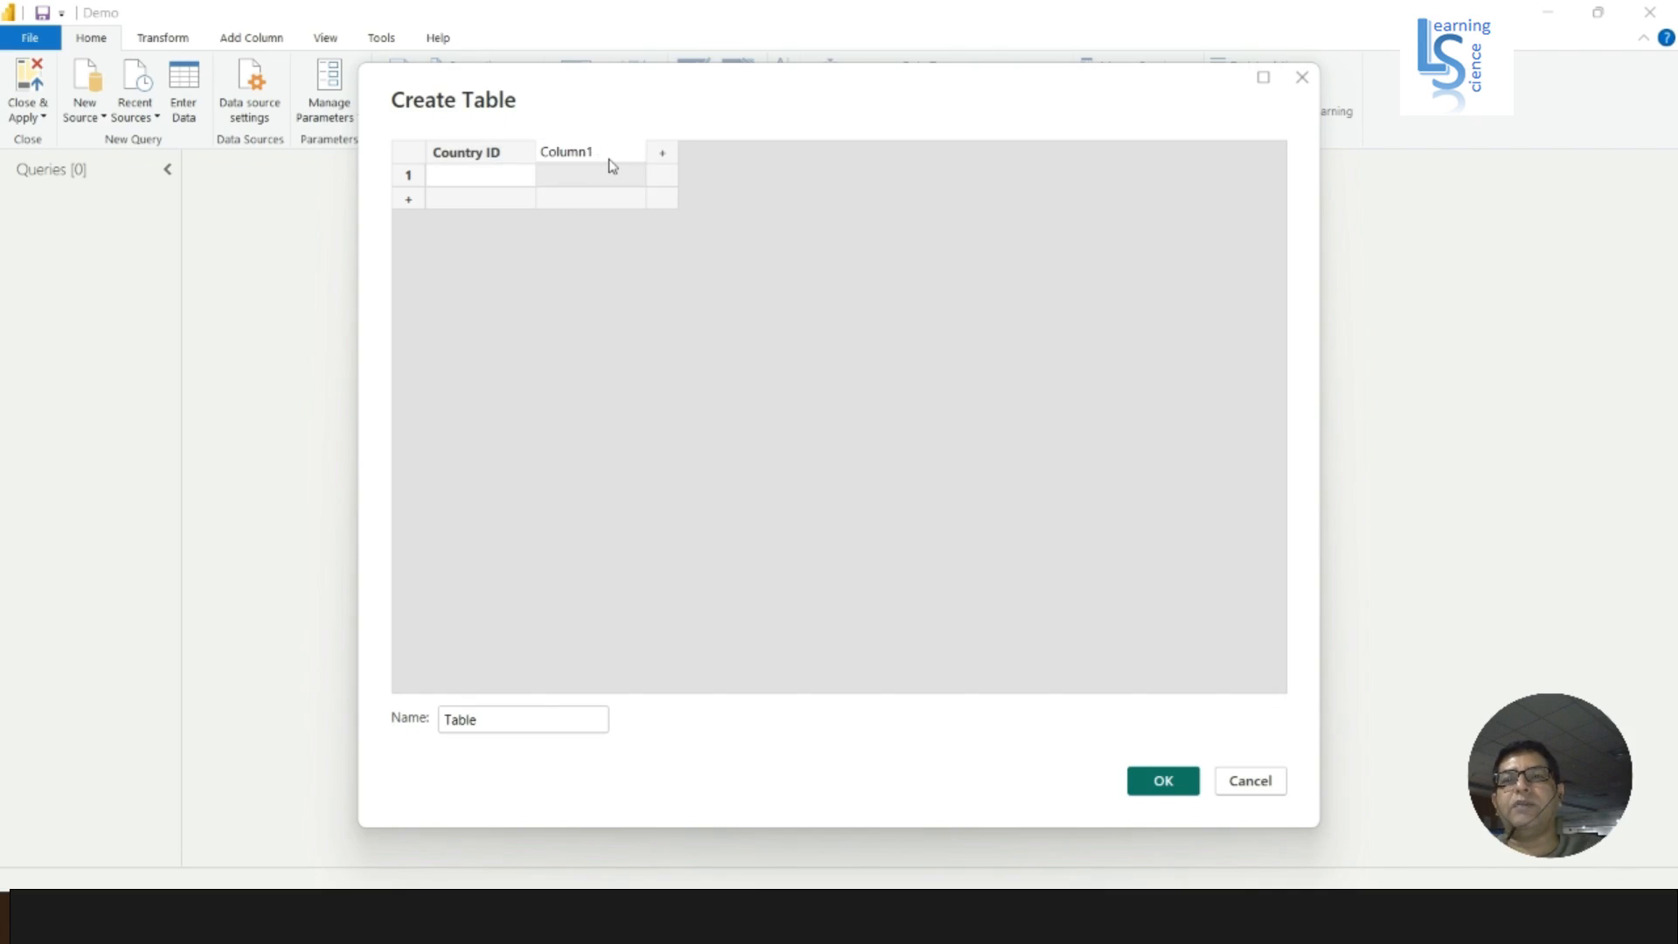
pyautogui.moveTo(610, 160); pyautogui.dragTo(543, 161)
pyautogui.write('C')
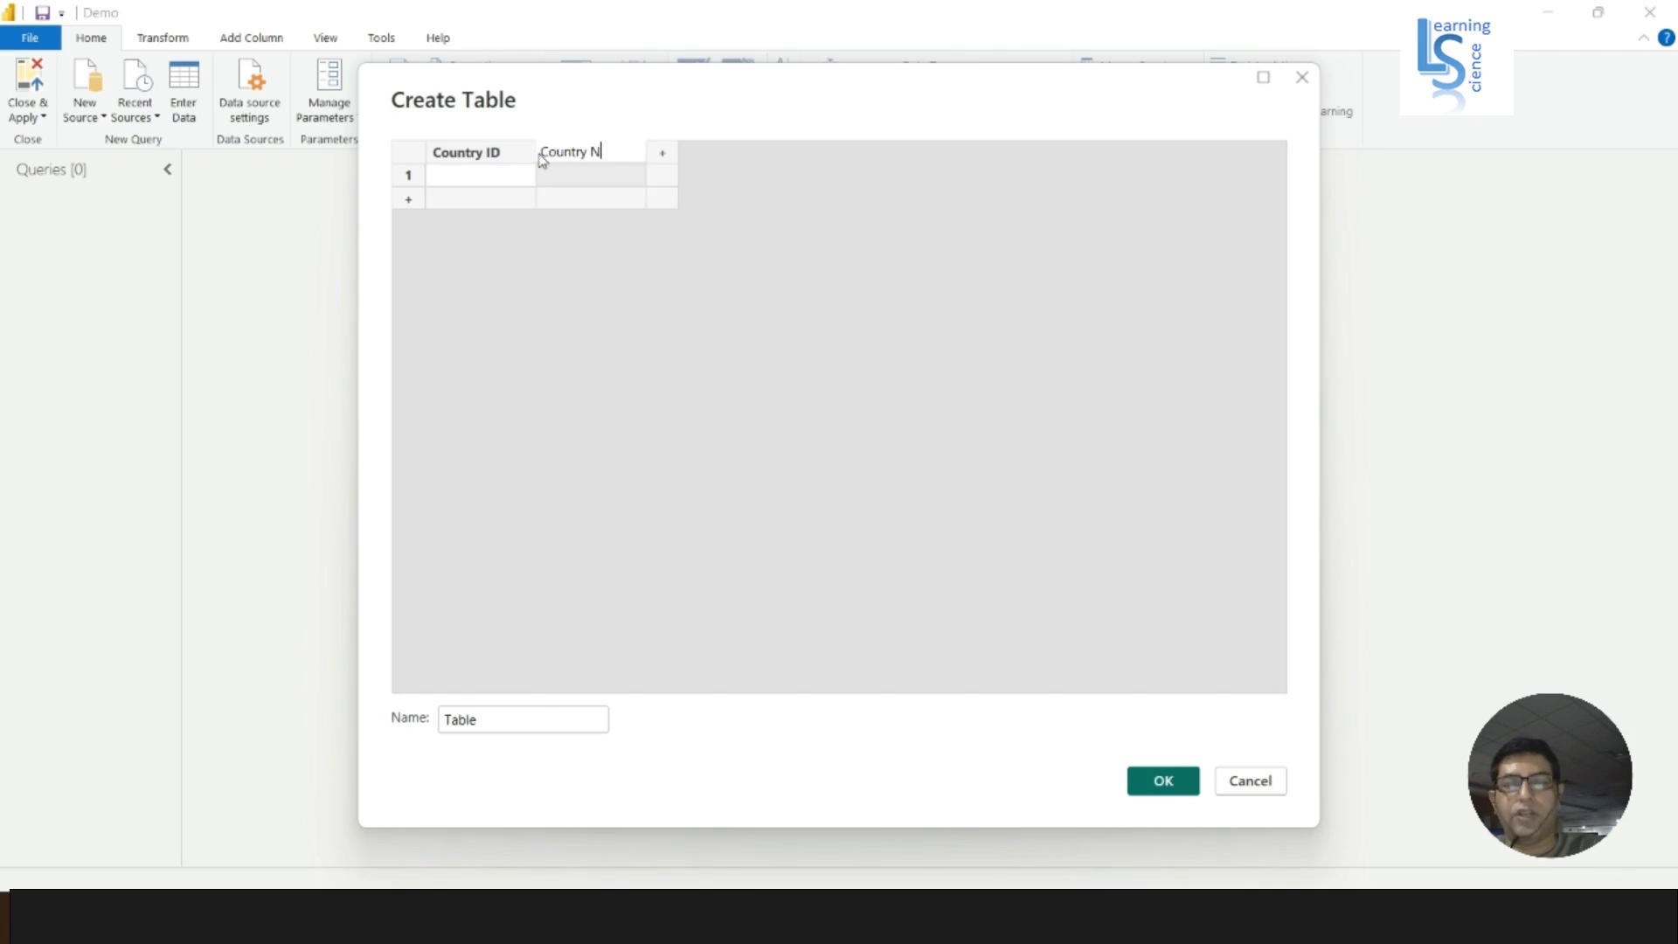
# - Fill the table with three rows: 1 India, 2 USA and 3 UK
pyautogui.click(489, 174)
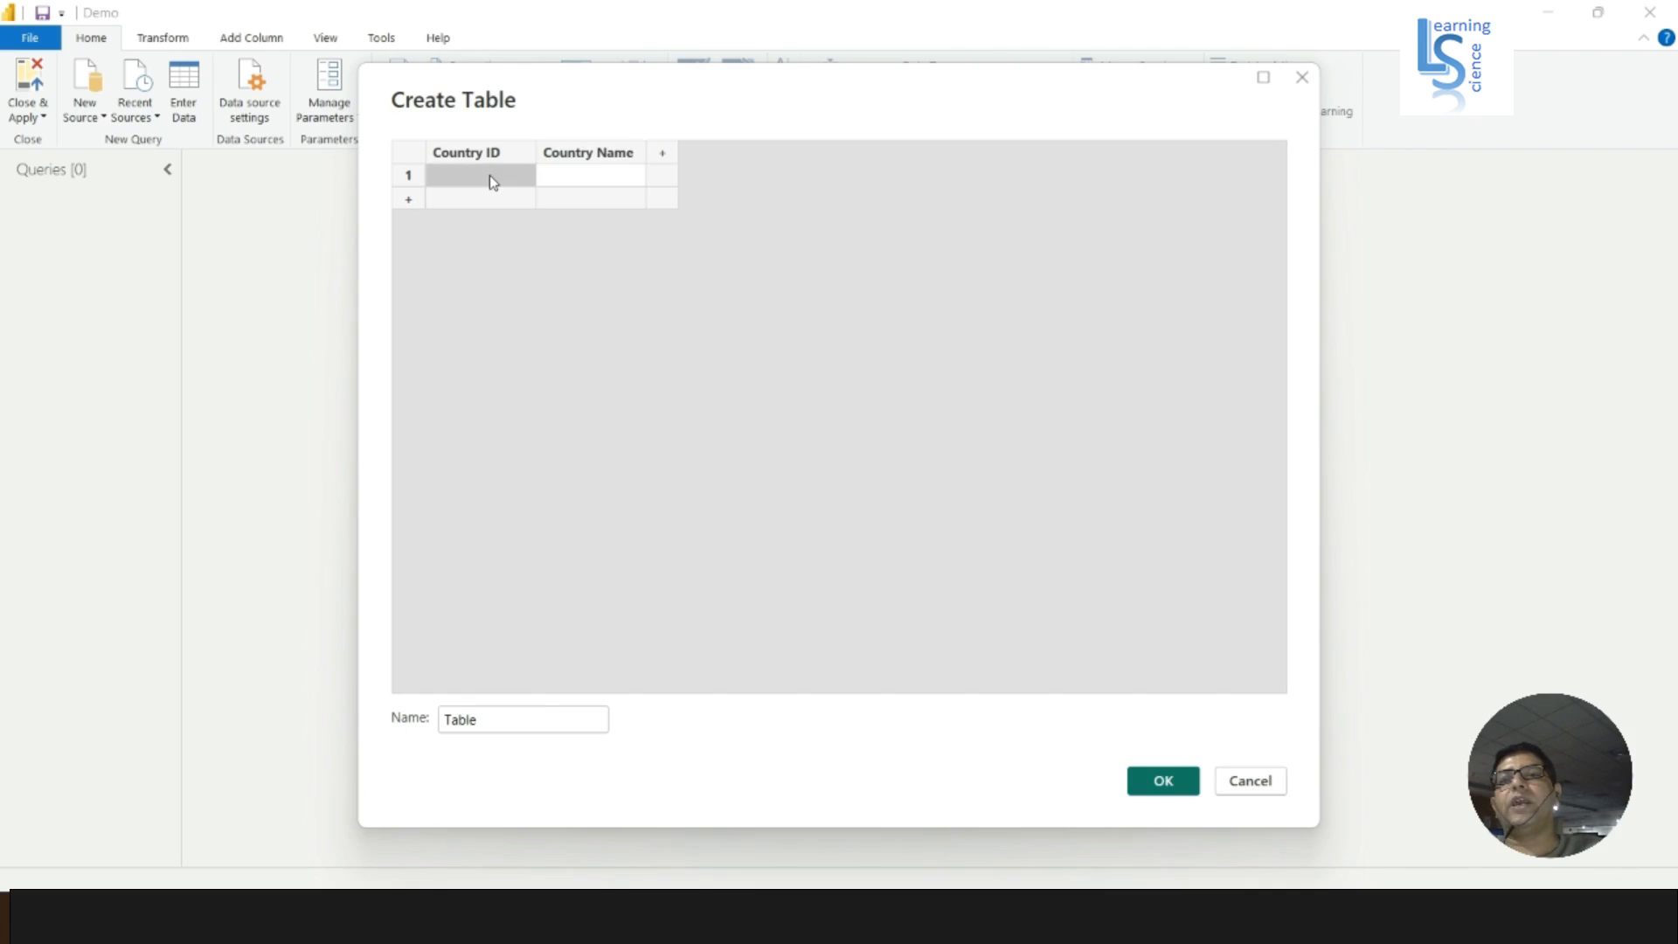
pyautogui.write('1')
pyautogui.click(560, 184)
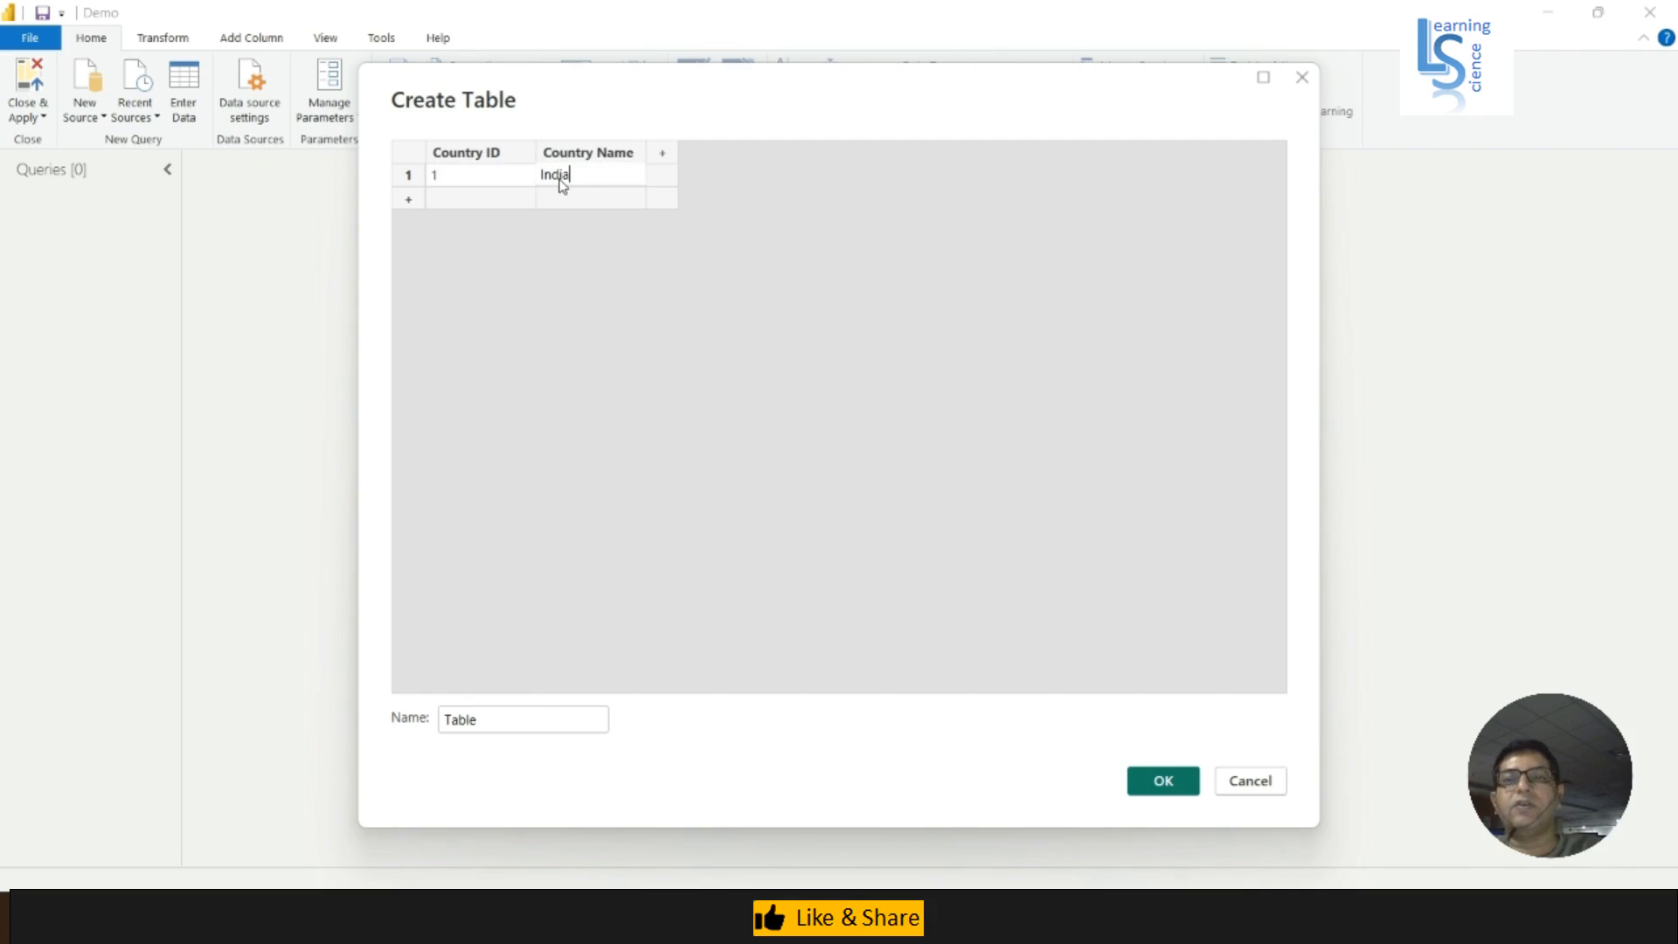
pyautogui.write('India')
pyautogui.click(495, 199)
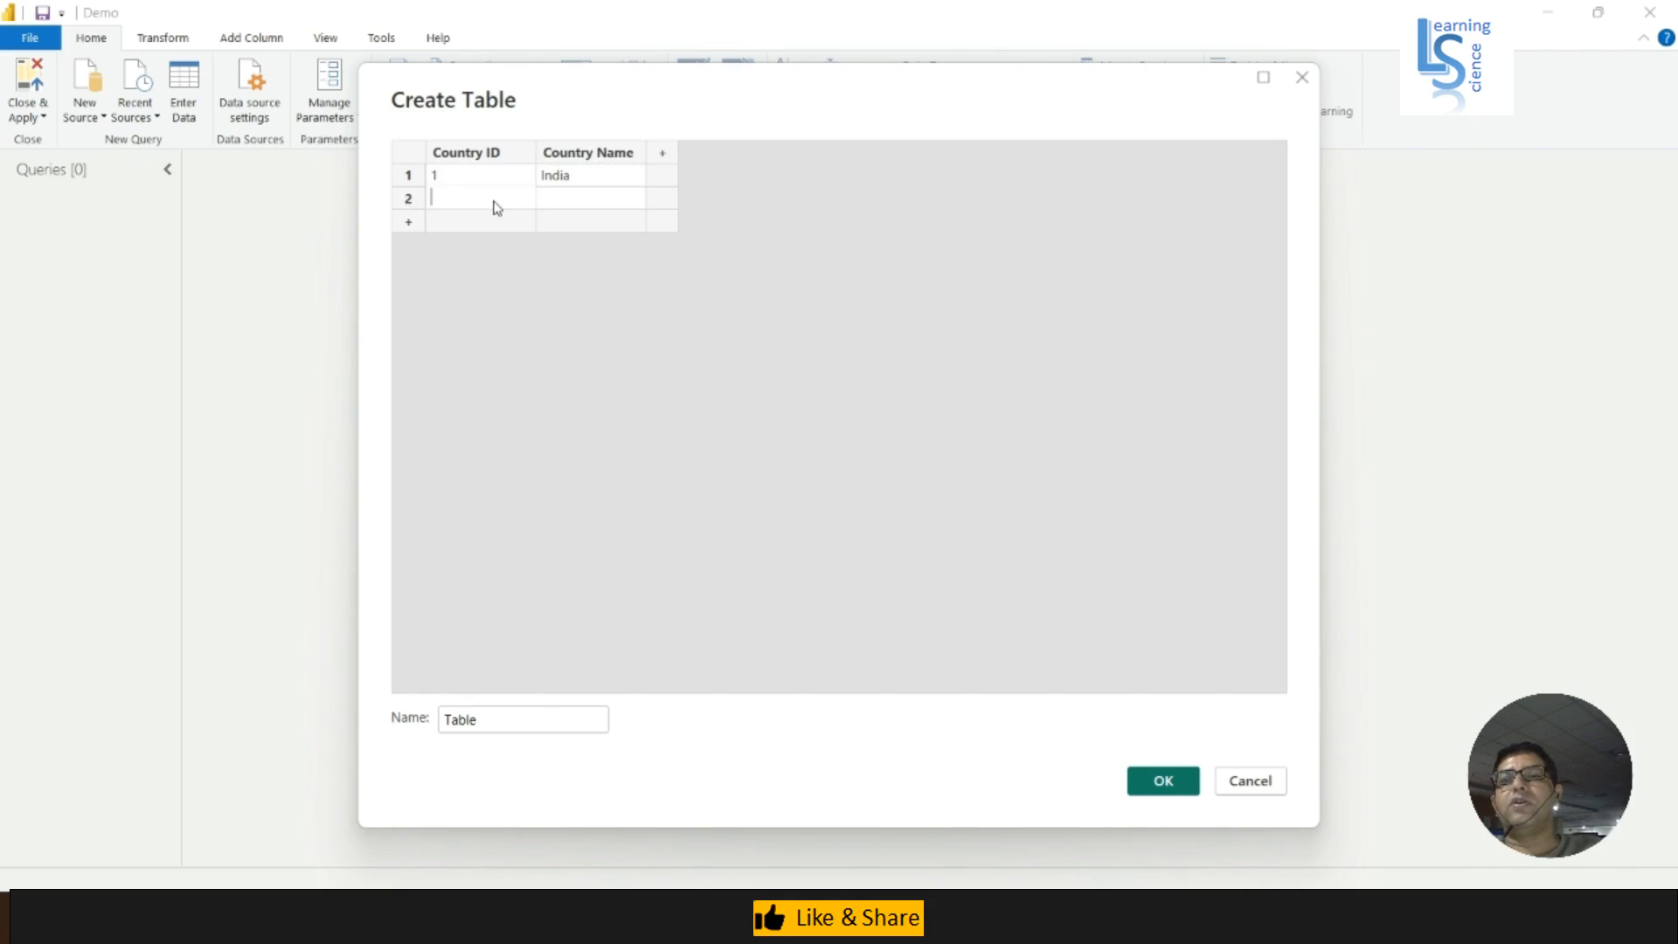
pyautogui.click(581, 199)
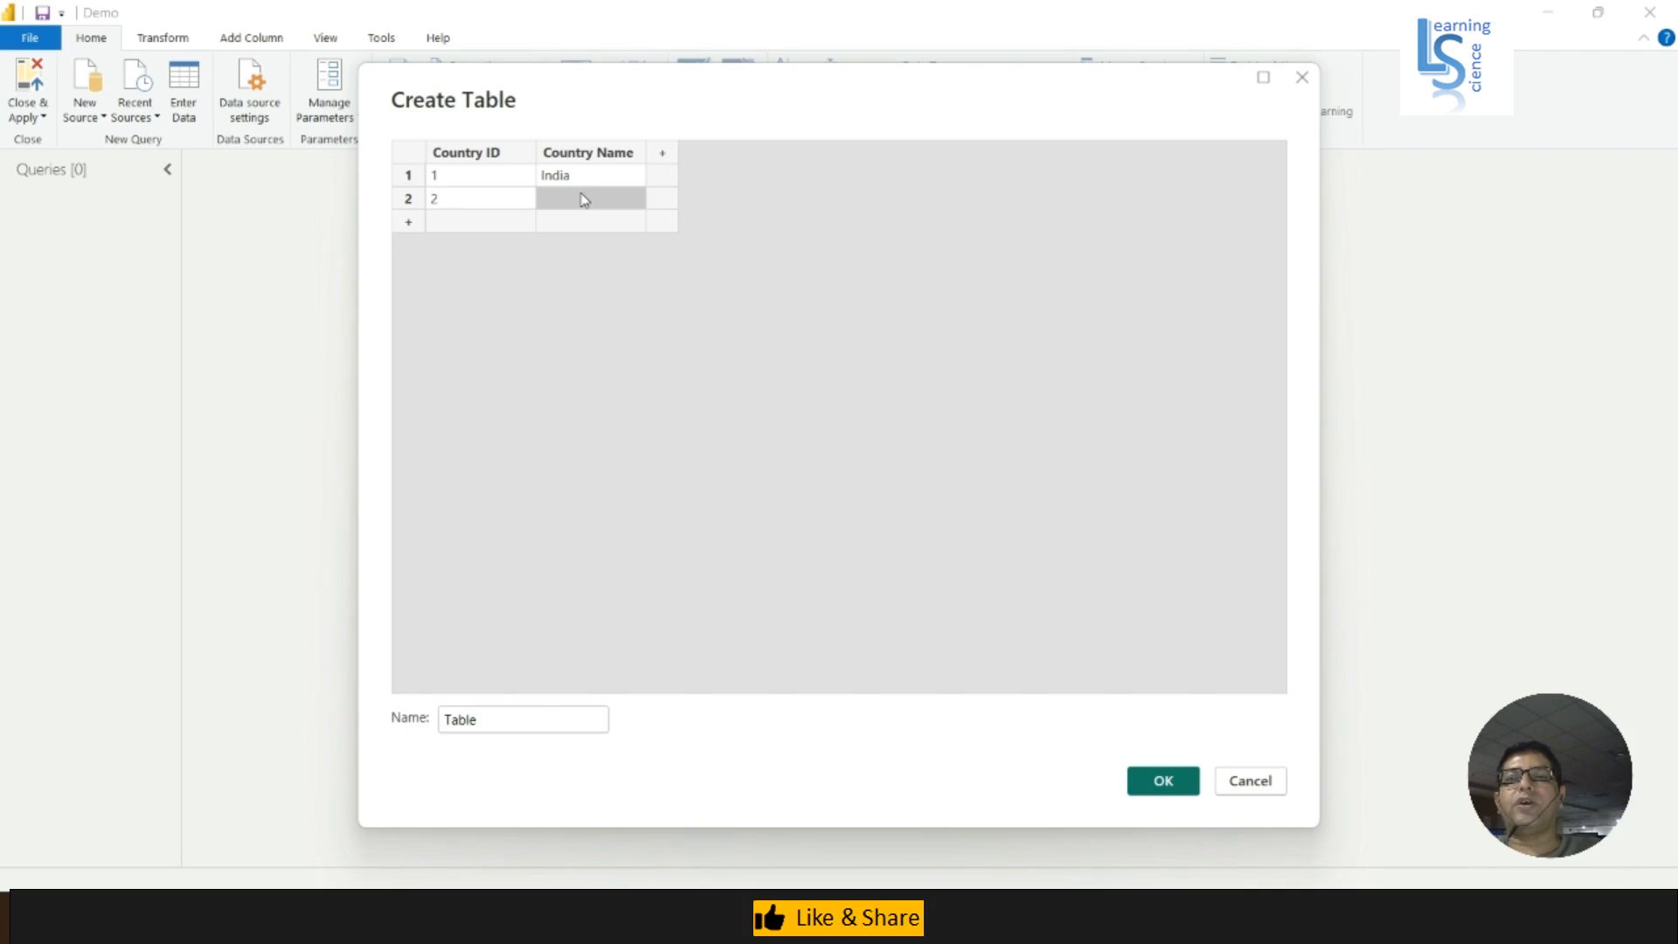
pyautogui.write('USA')
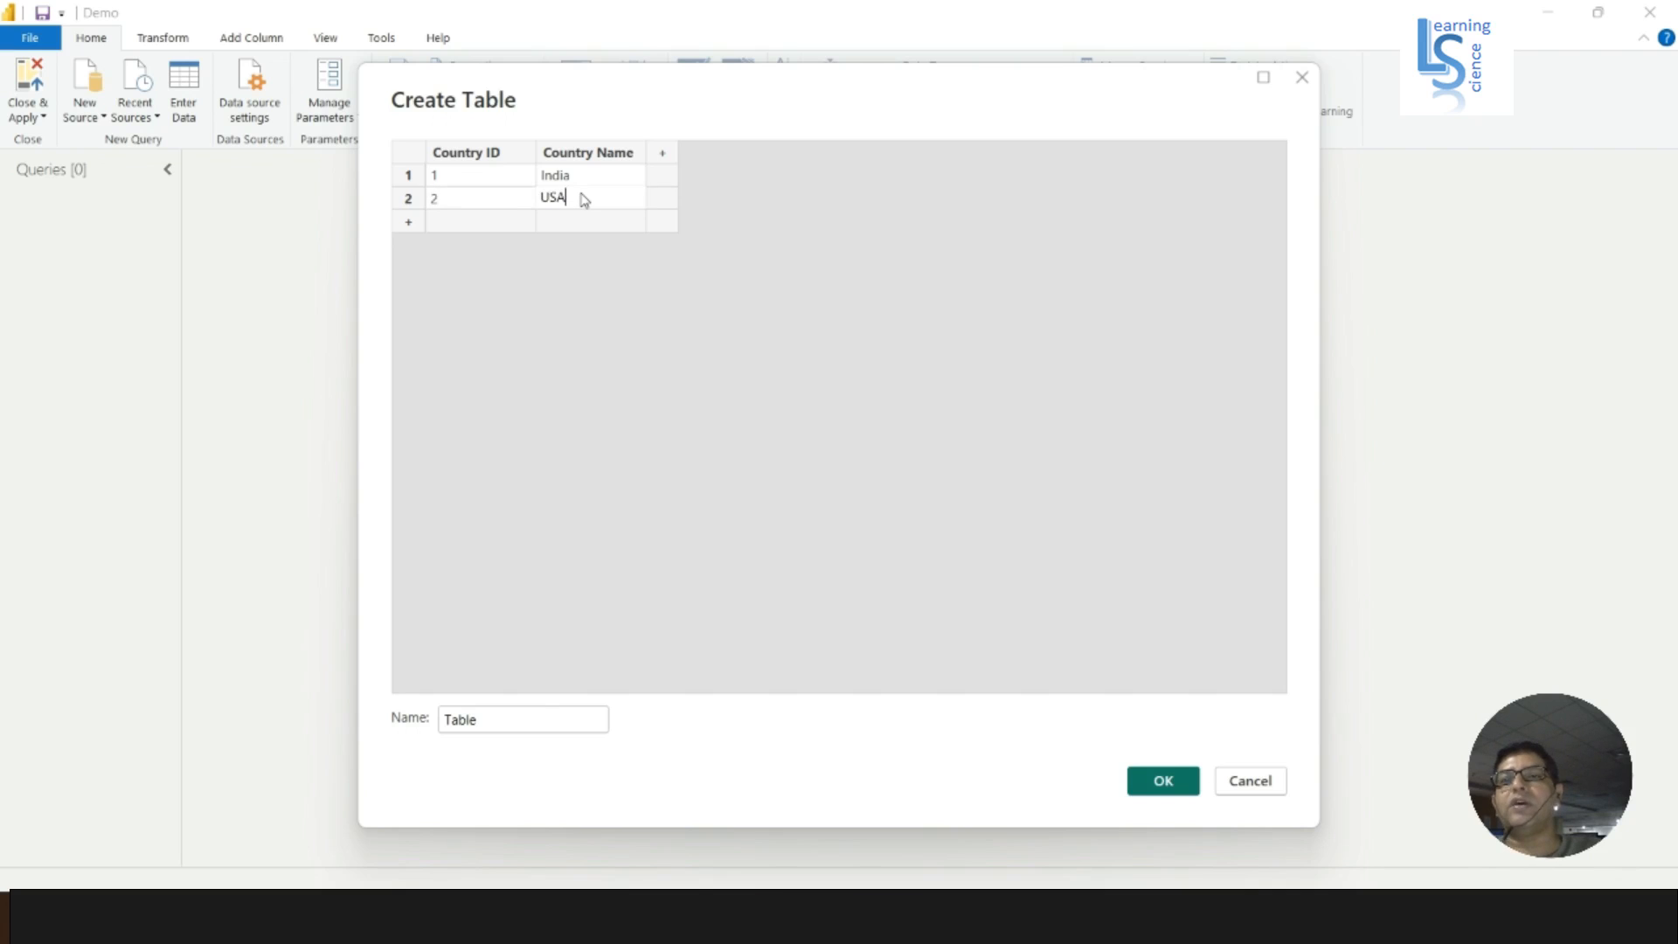
pyautogui.click(480, 228)
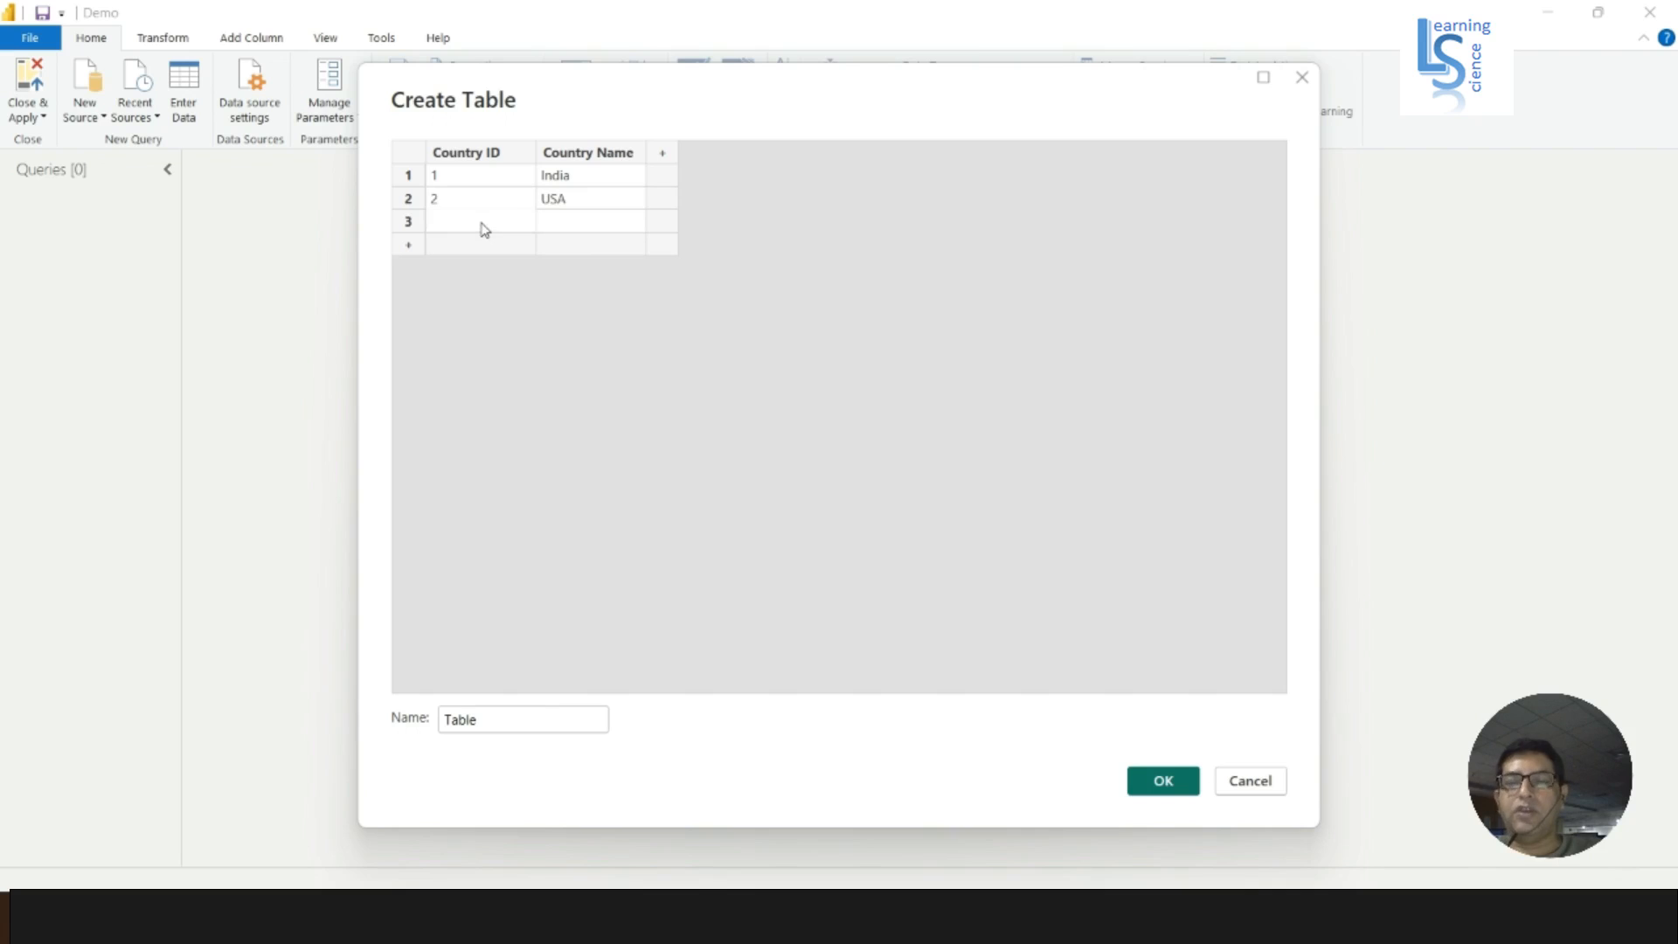
pyautogui.write('3')
pyautogui.click(572, 230)
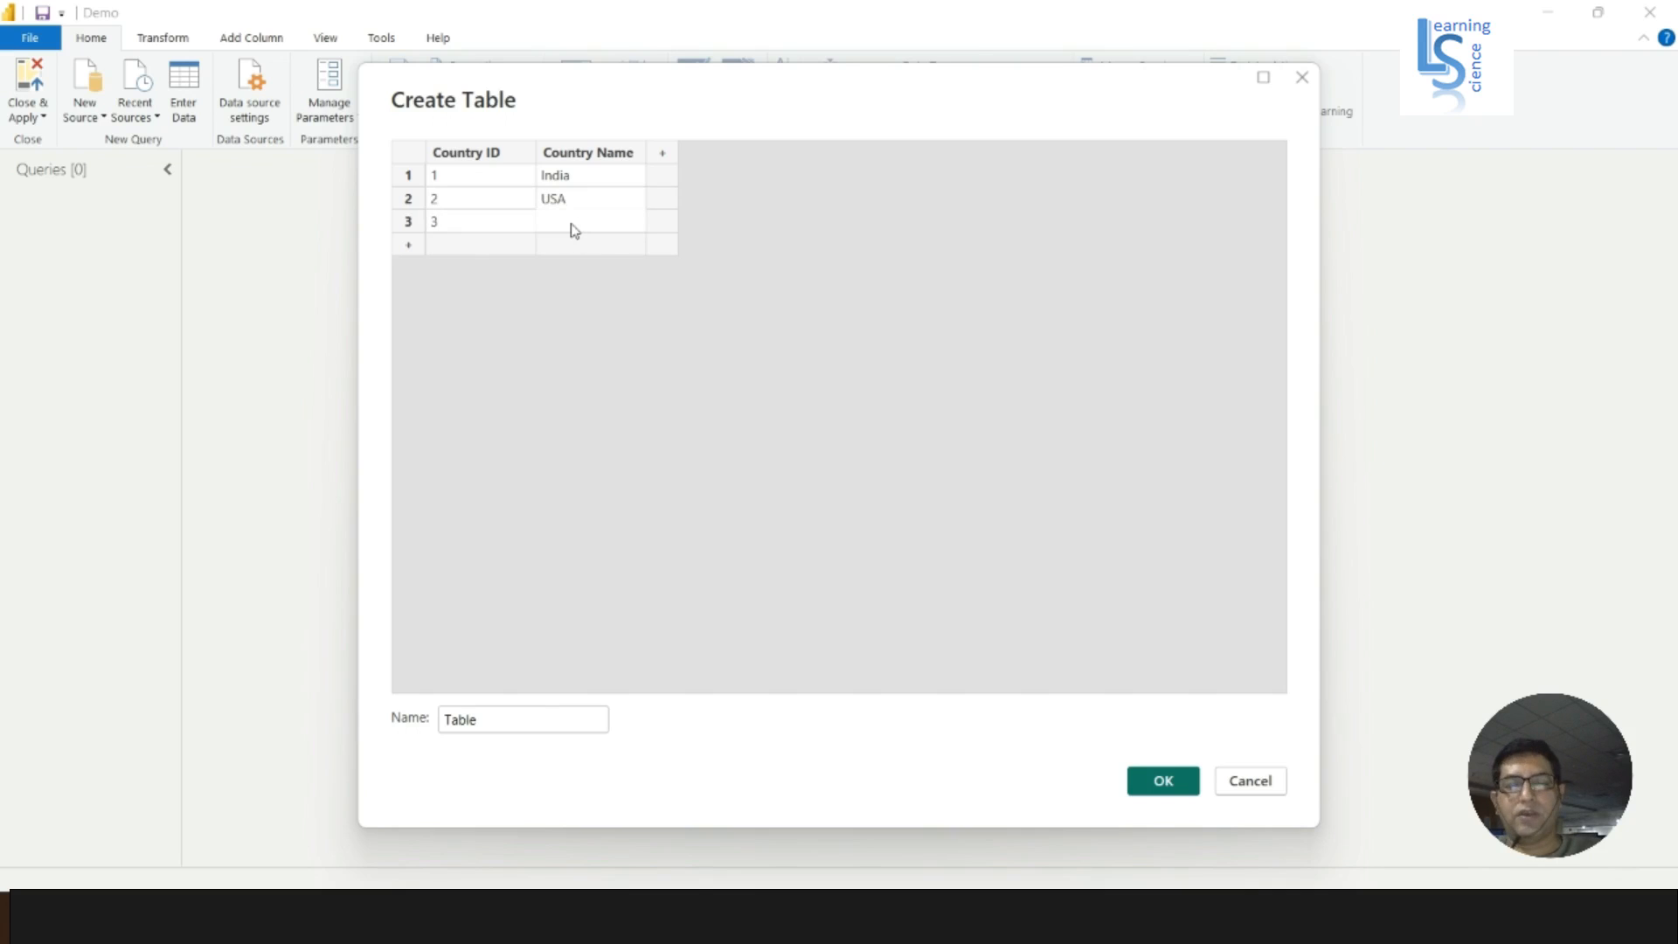
pyautogui.write('UK')
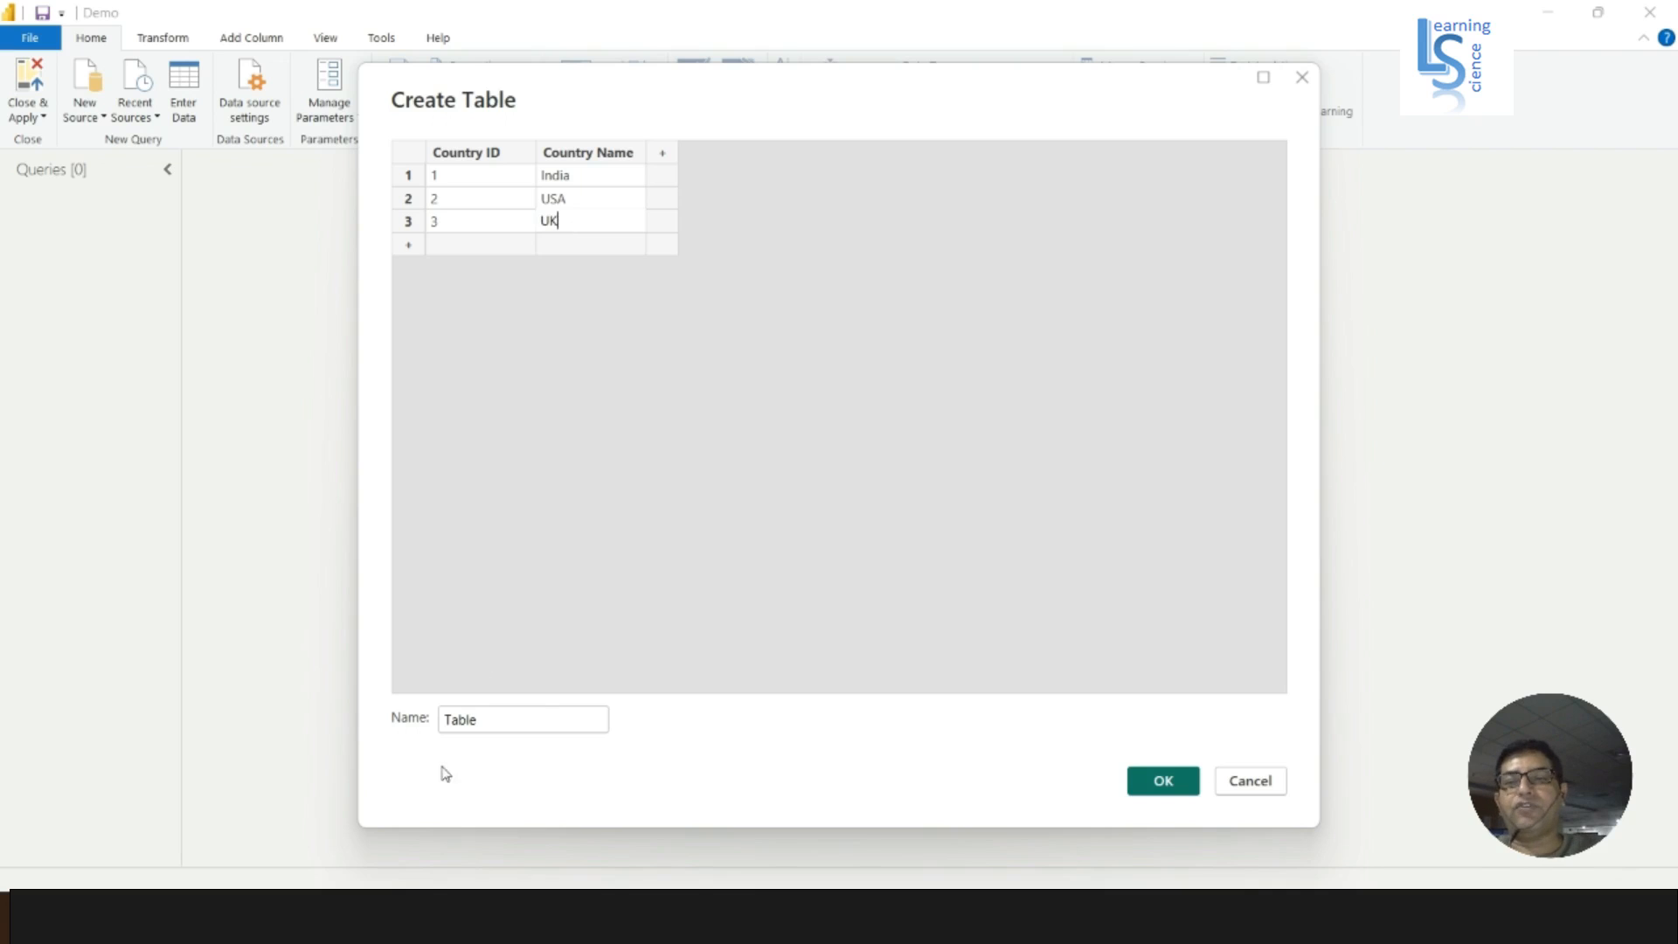
# - Name the table Country, create it, and select its Country ID column
pyautogui.click(502, 719)
pyautogui.moveTo(502, 719); pyautogui.dragTo(419, 724)
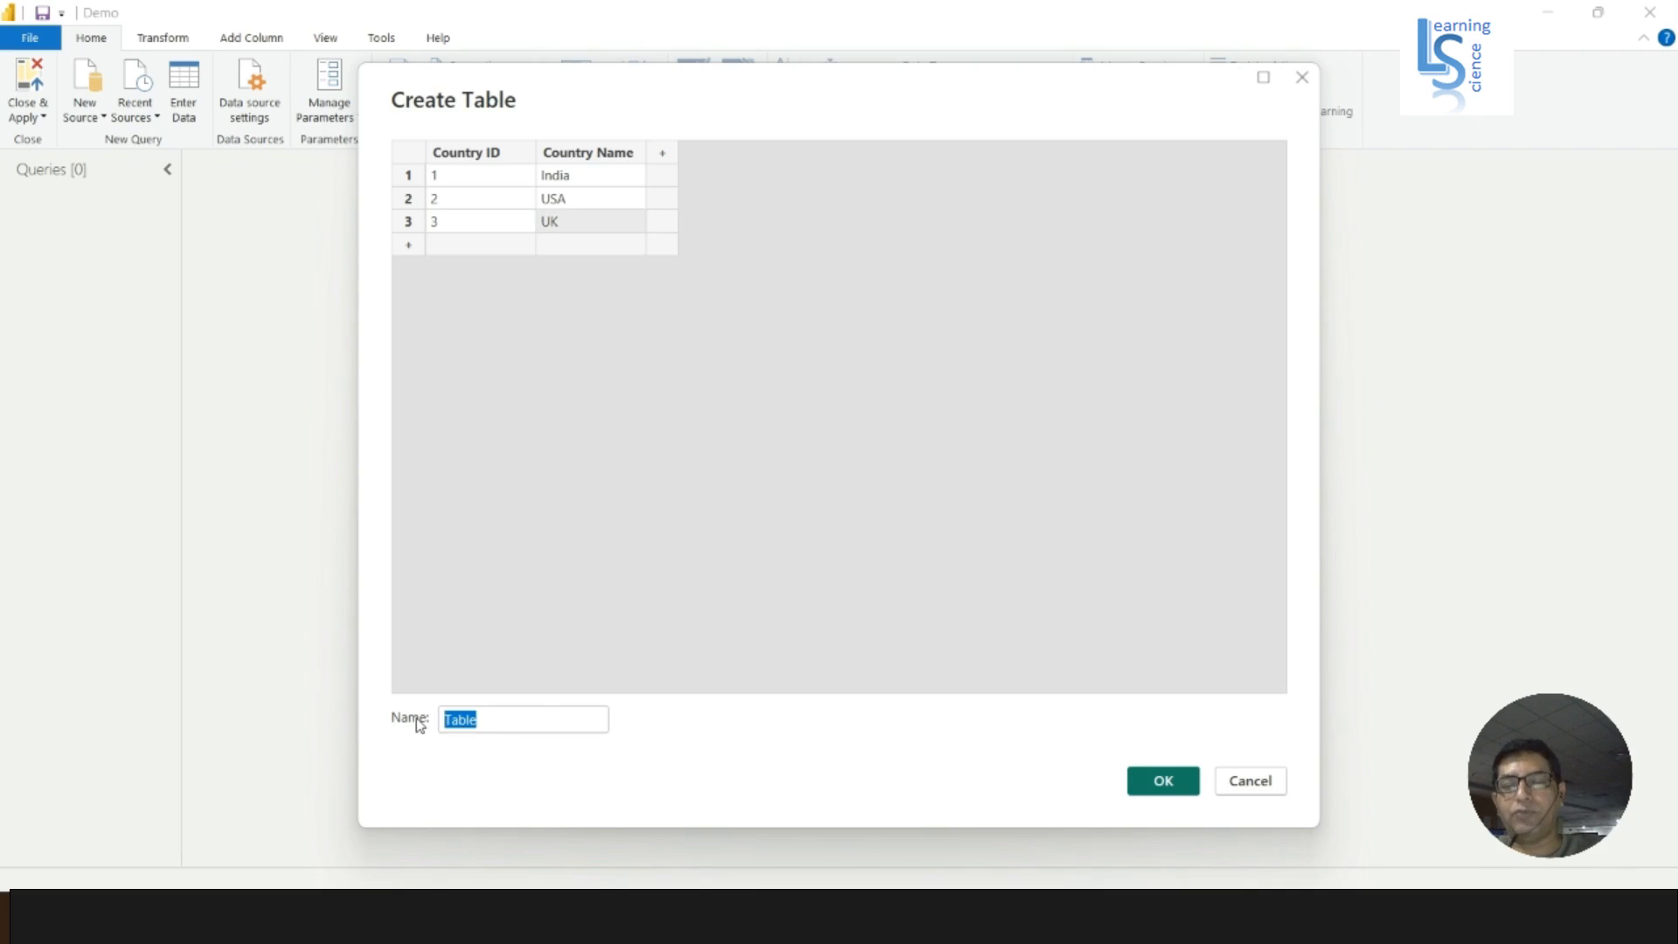
pyautogui.write('Count')
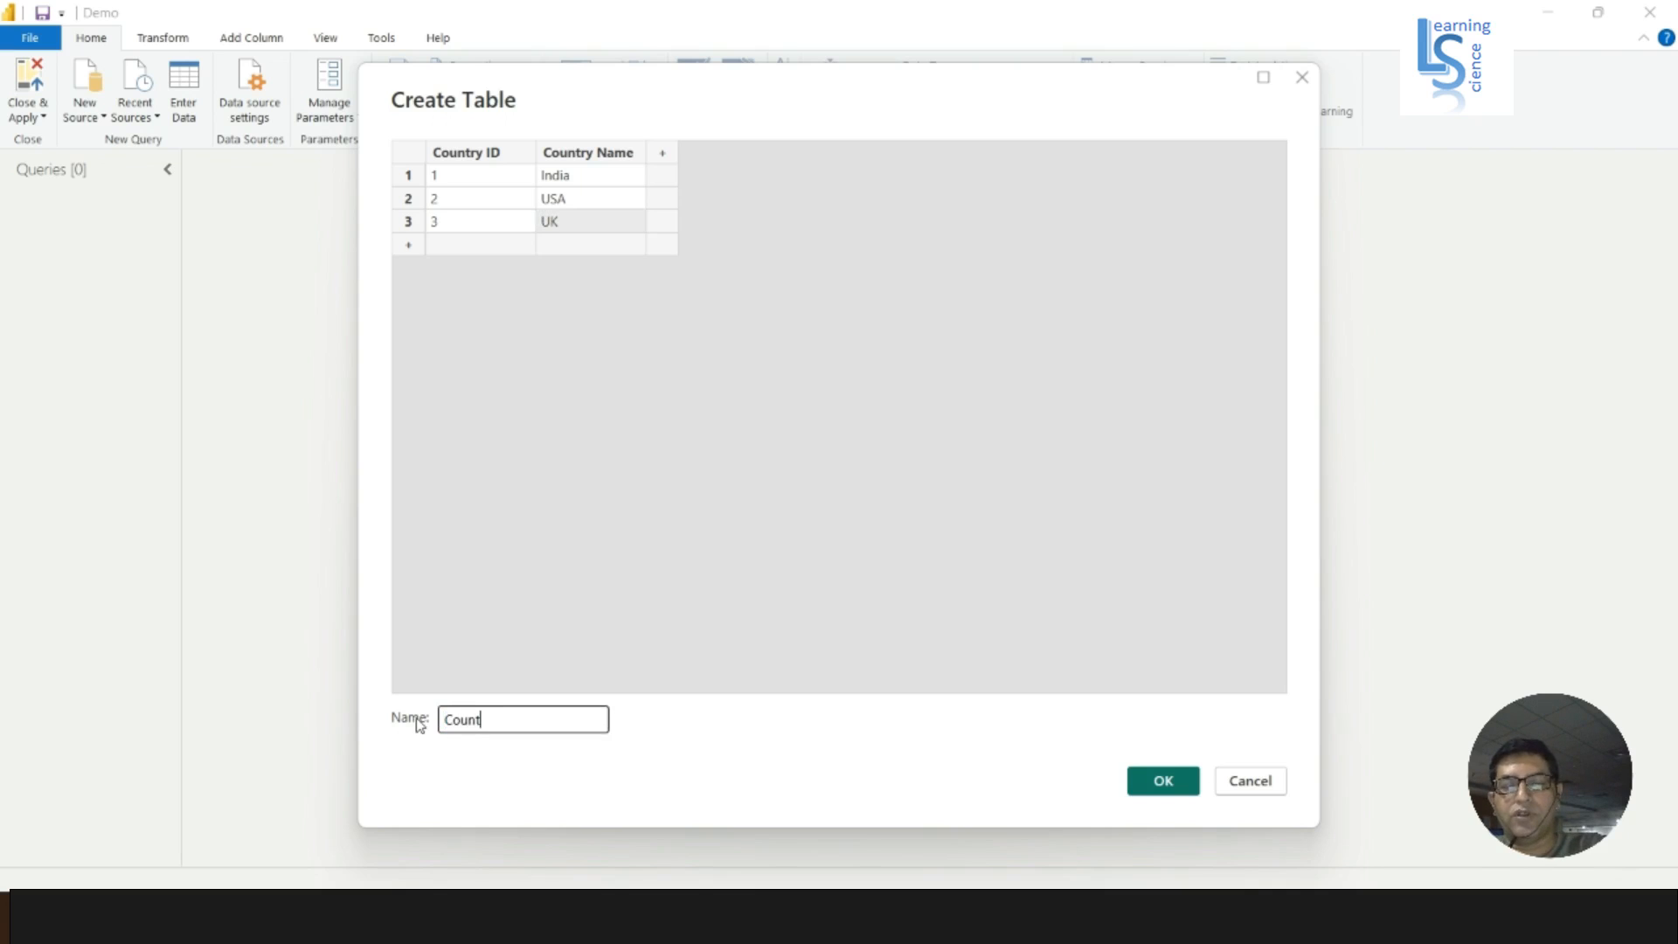
pyautogui.write('ry')
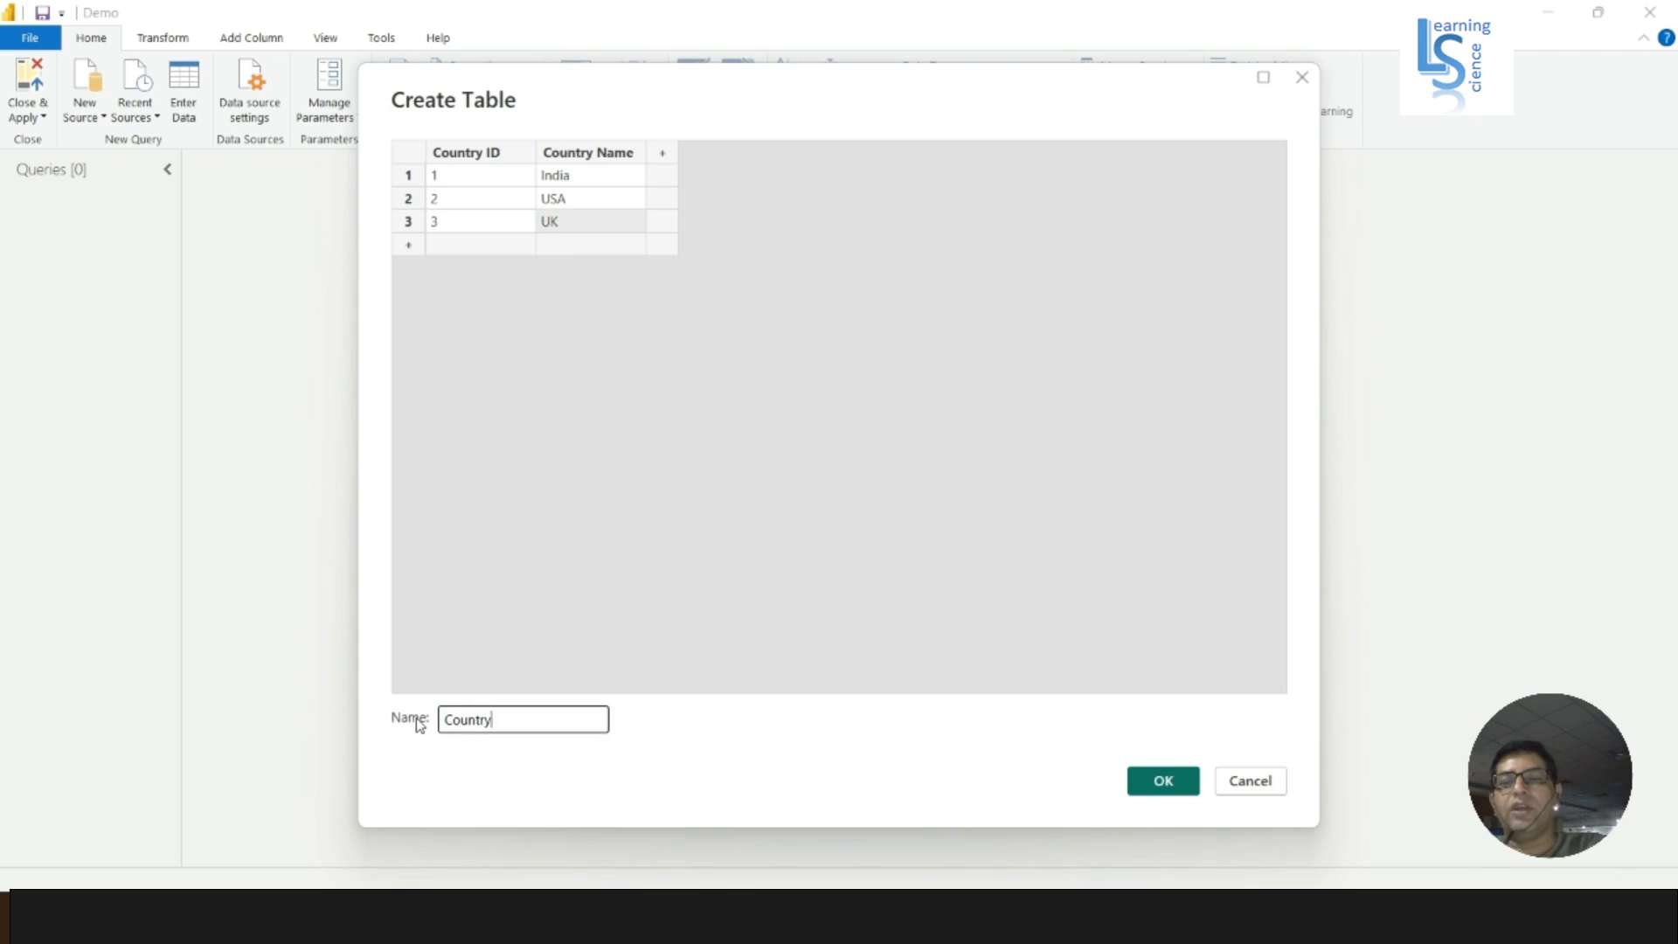
pyautogui.click(1165, 783)
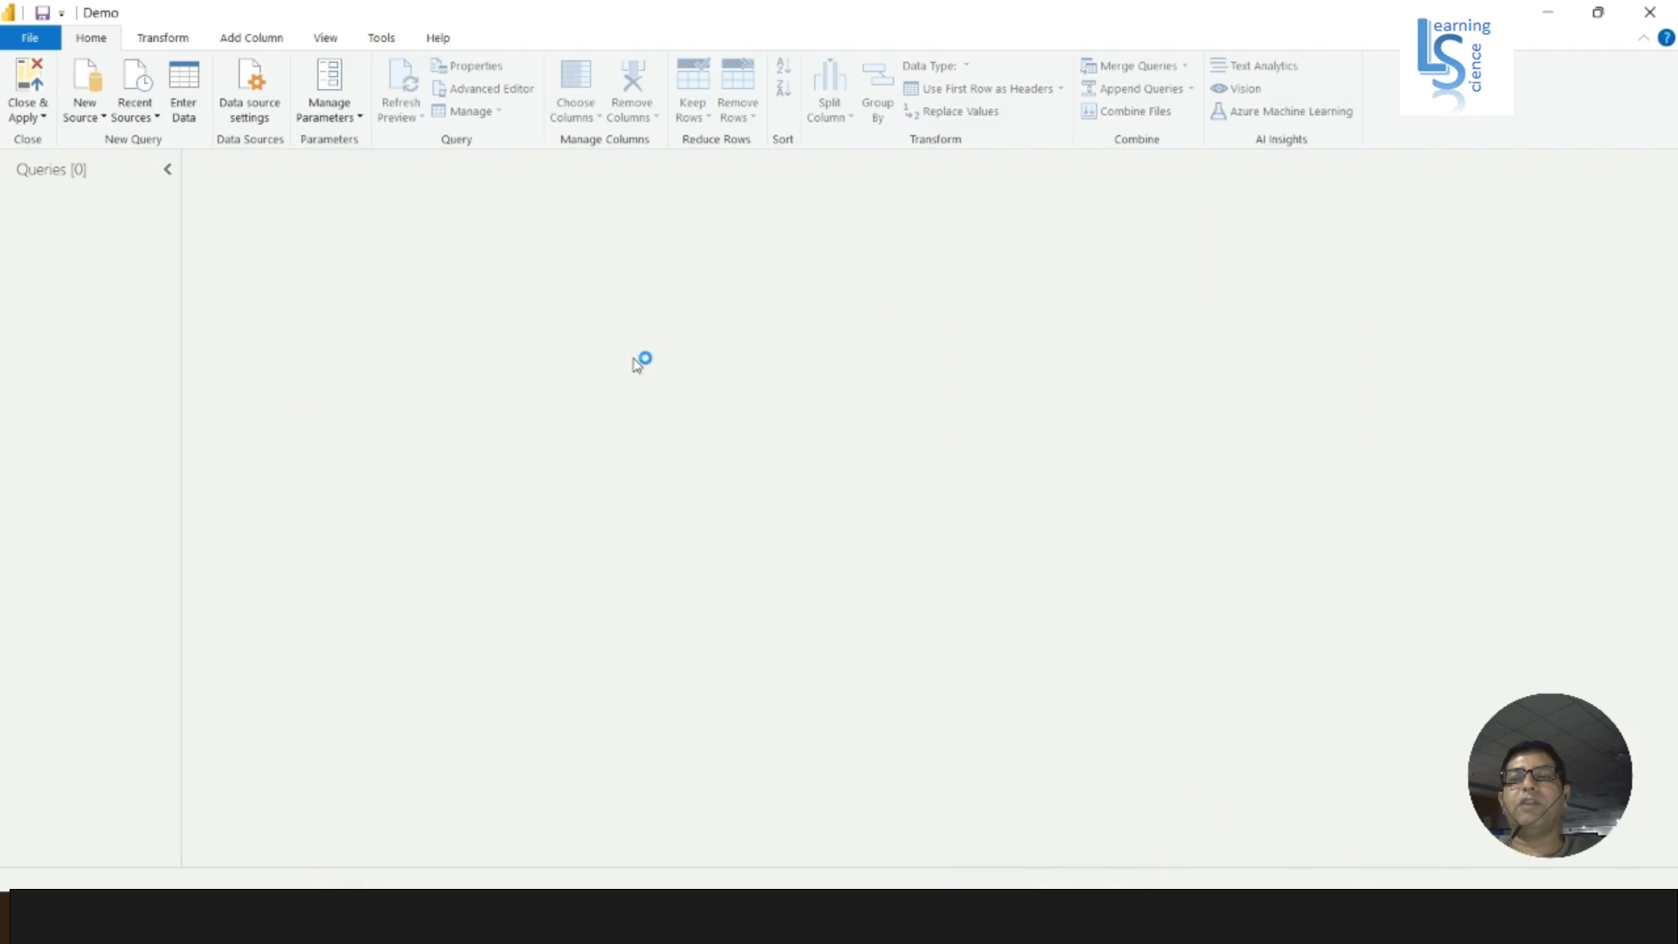
pyautogui.click(282, 210)
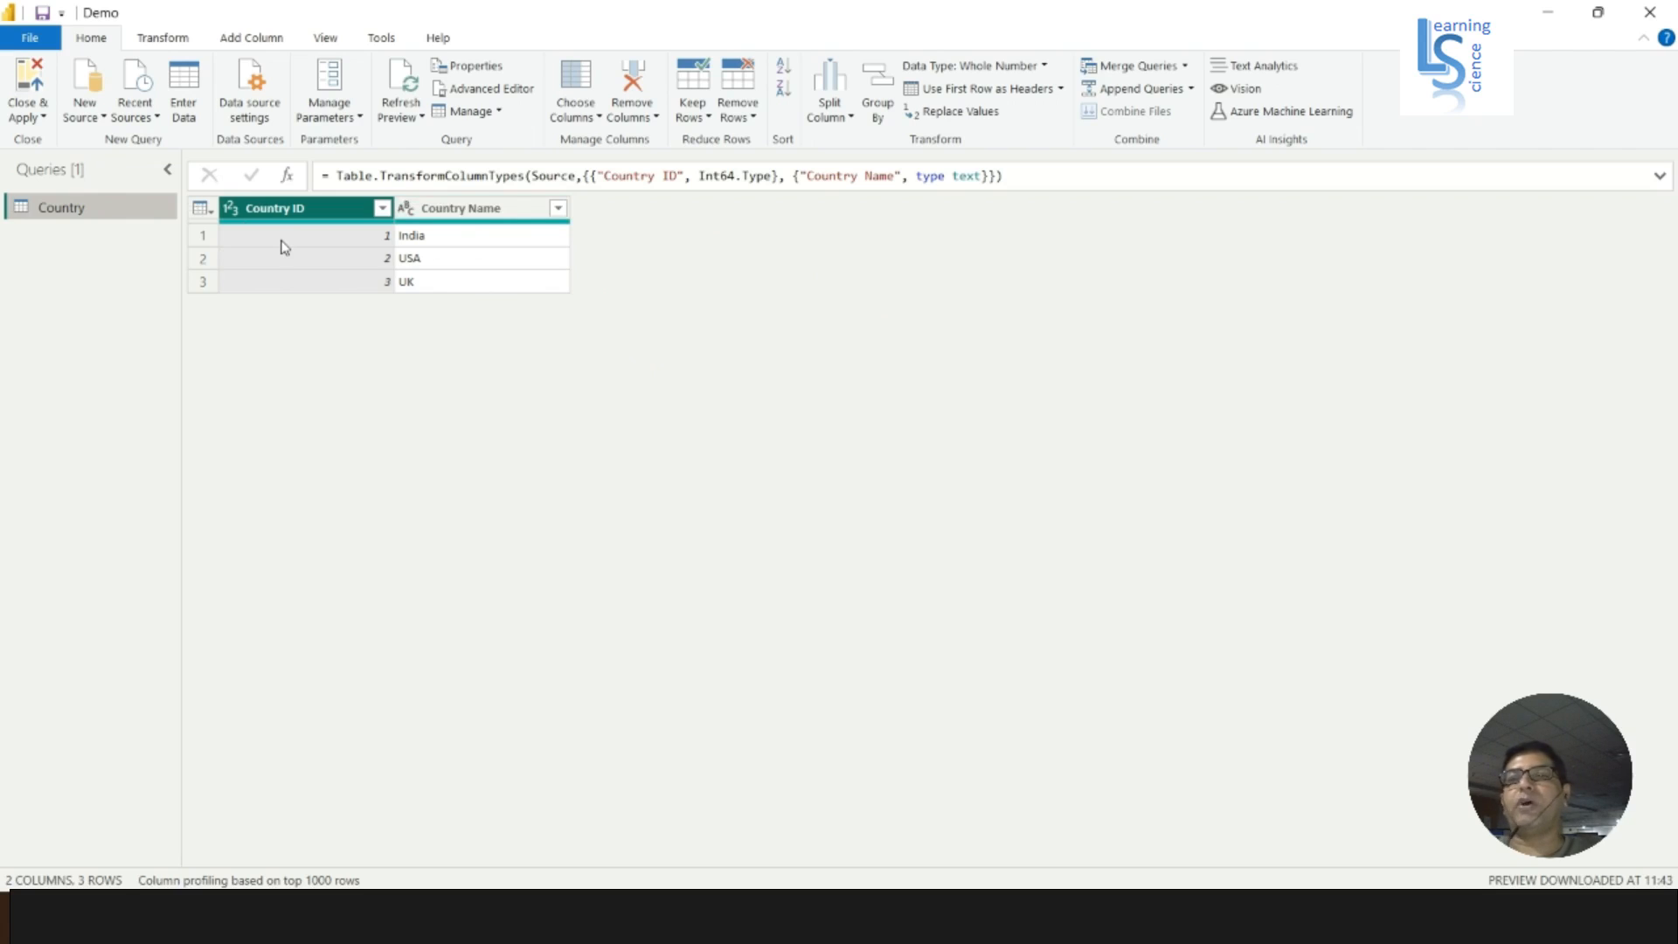
# - Delete the Country query from the query list
pyautogui.rightClick(113, 211)
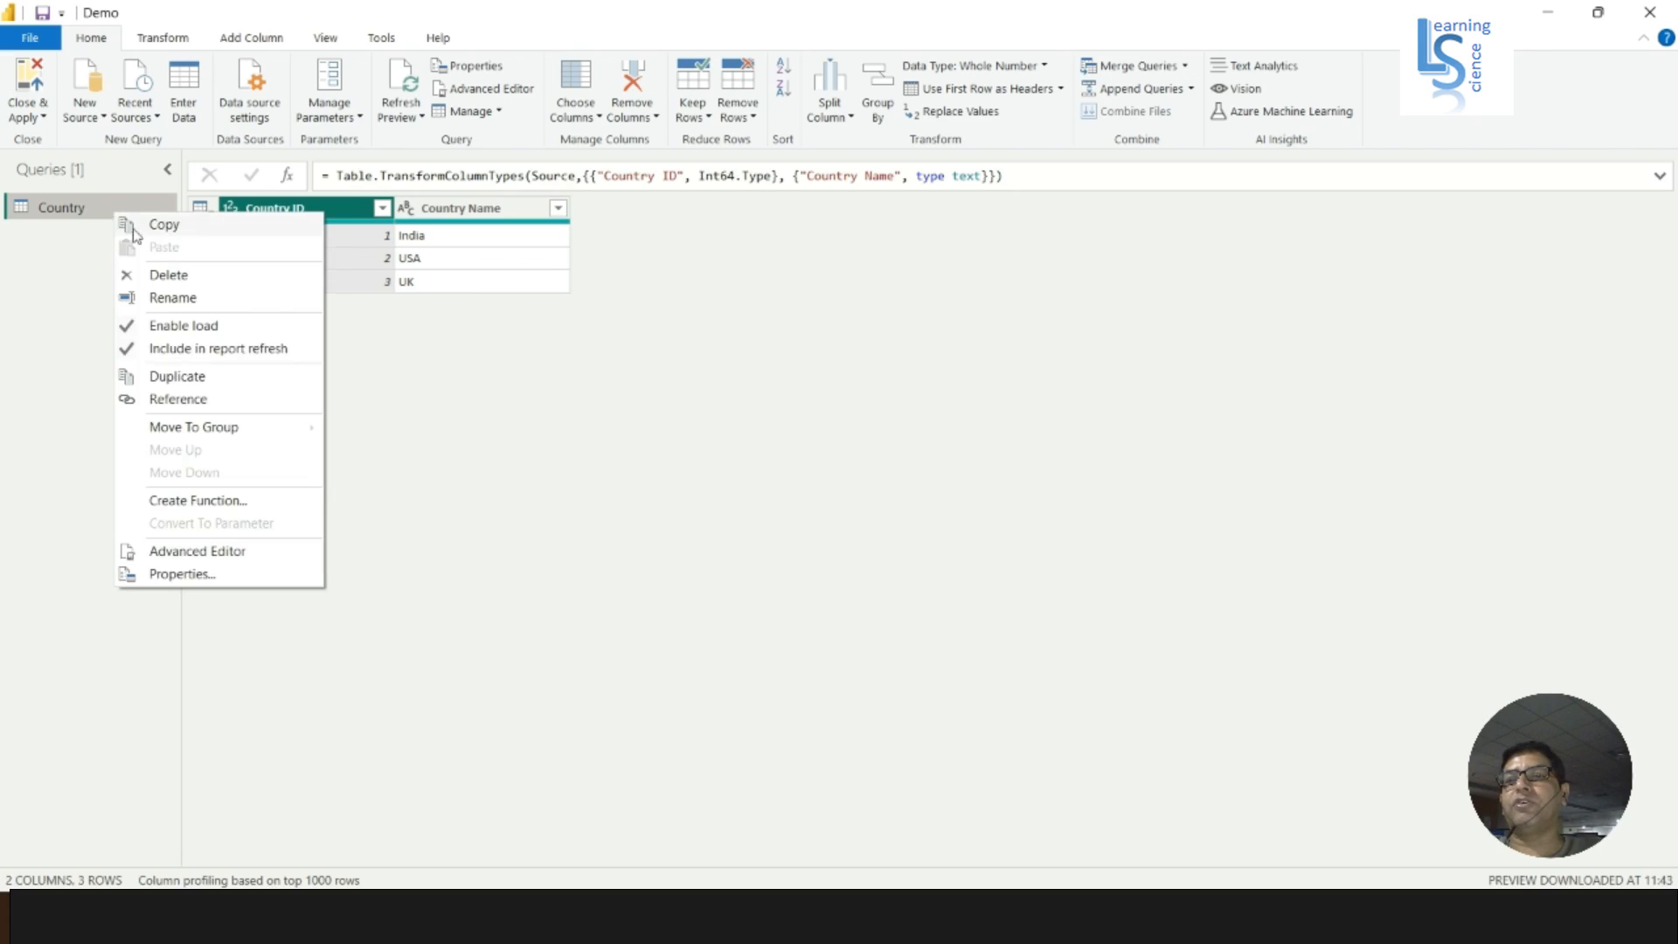
pyautogui.click(169, 273)
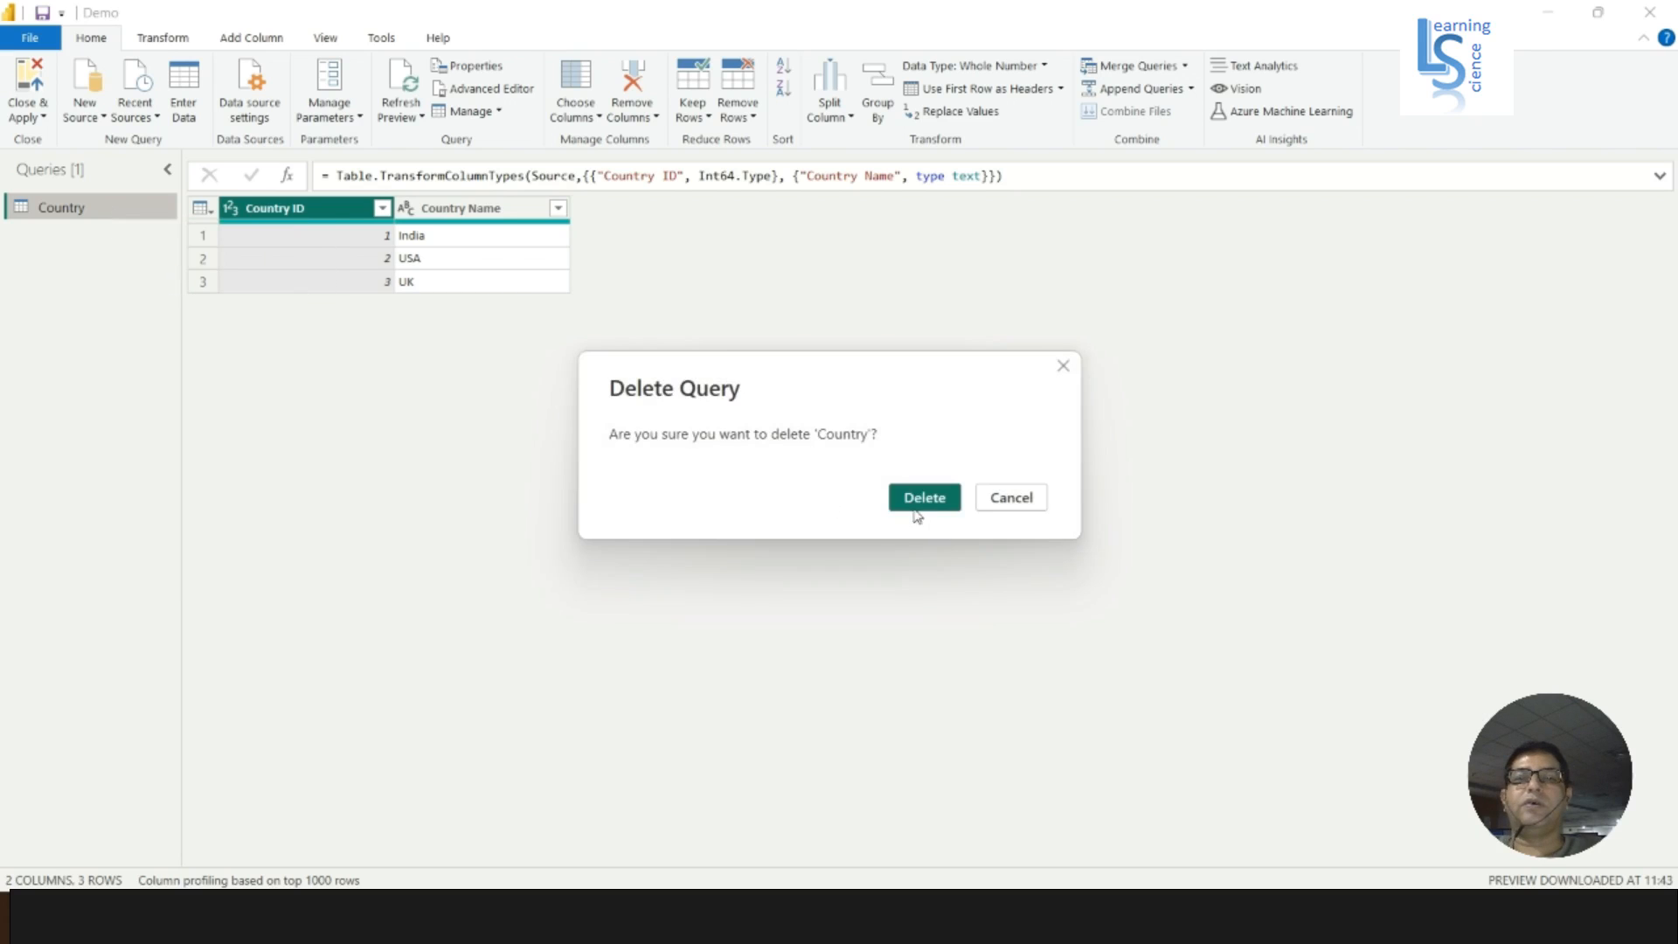
pyautogui.click(921, 495)
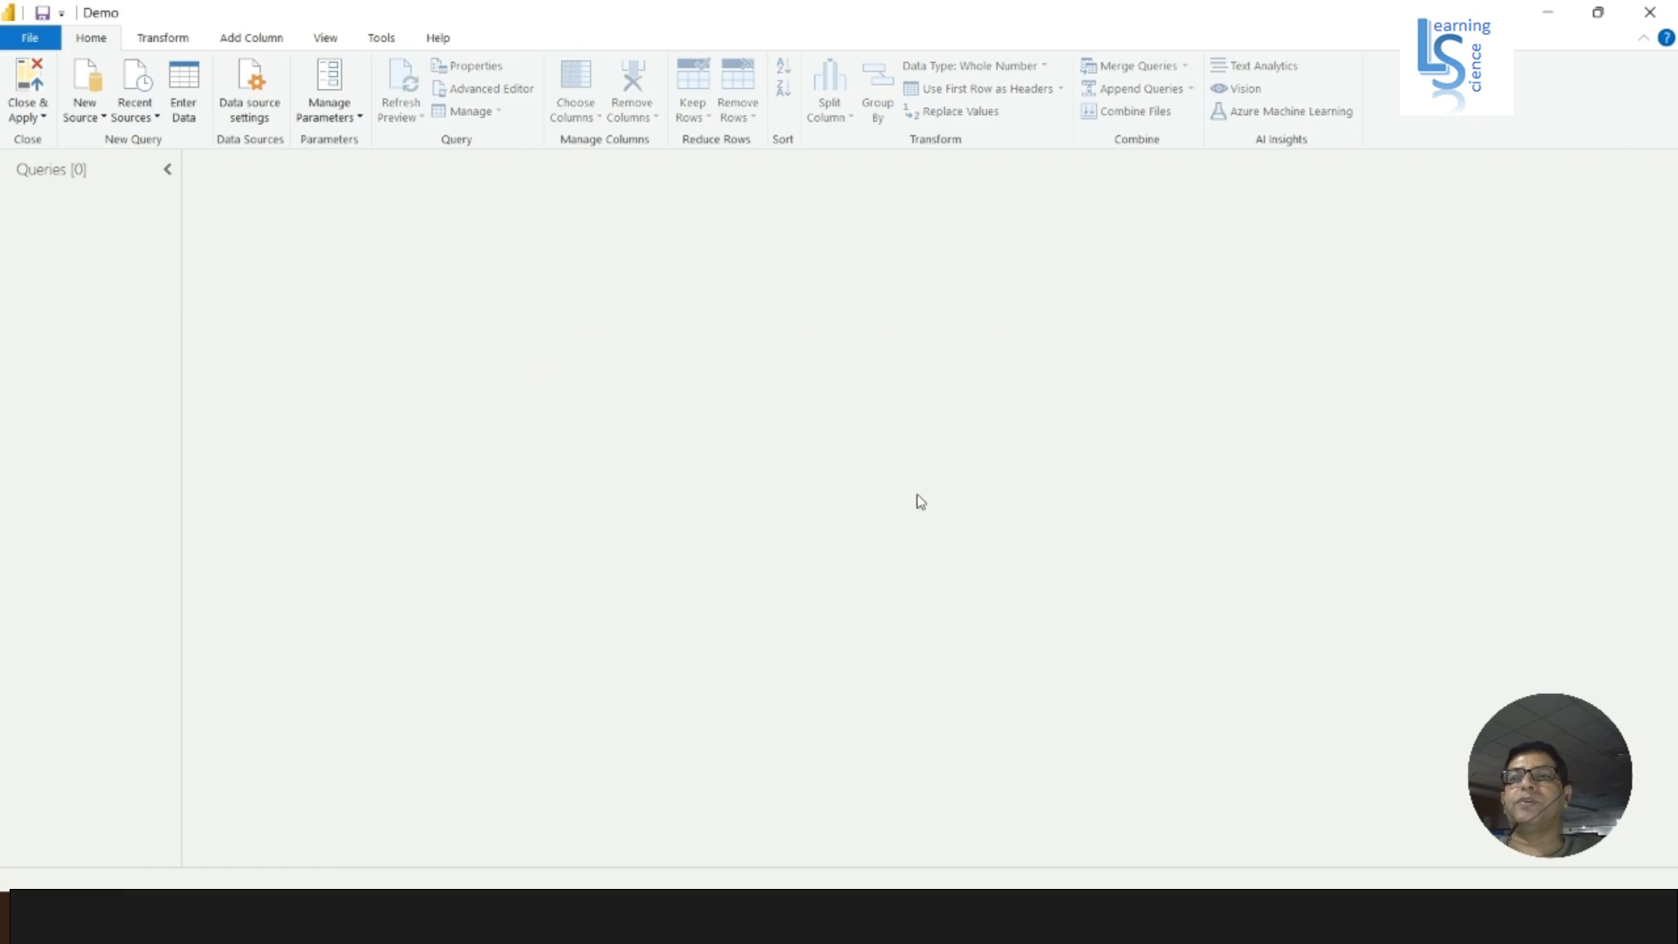
# - Start another manually entered table, then switch to Excel and copy the product data A1:C5 with its headers from Book1
pyautogui.click(189, 116)
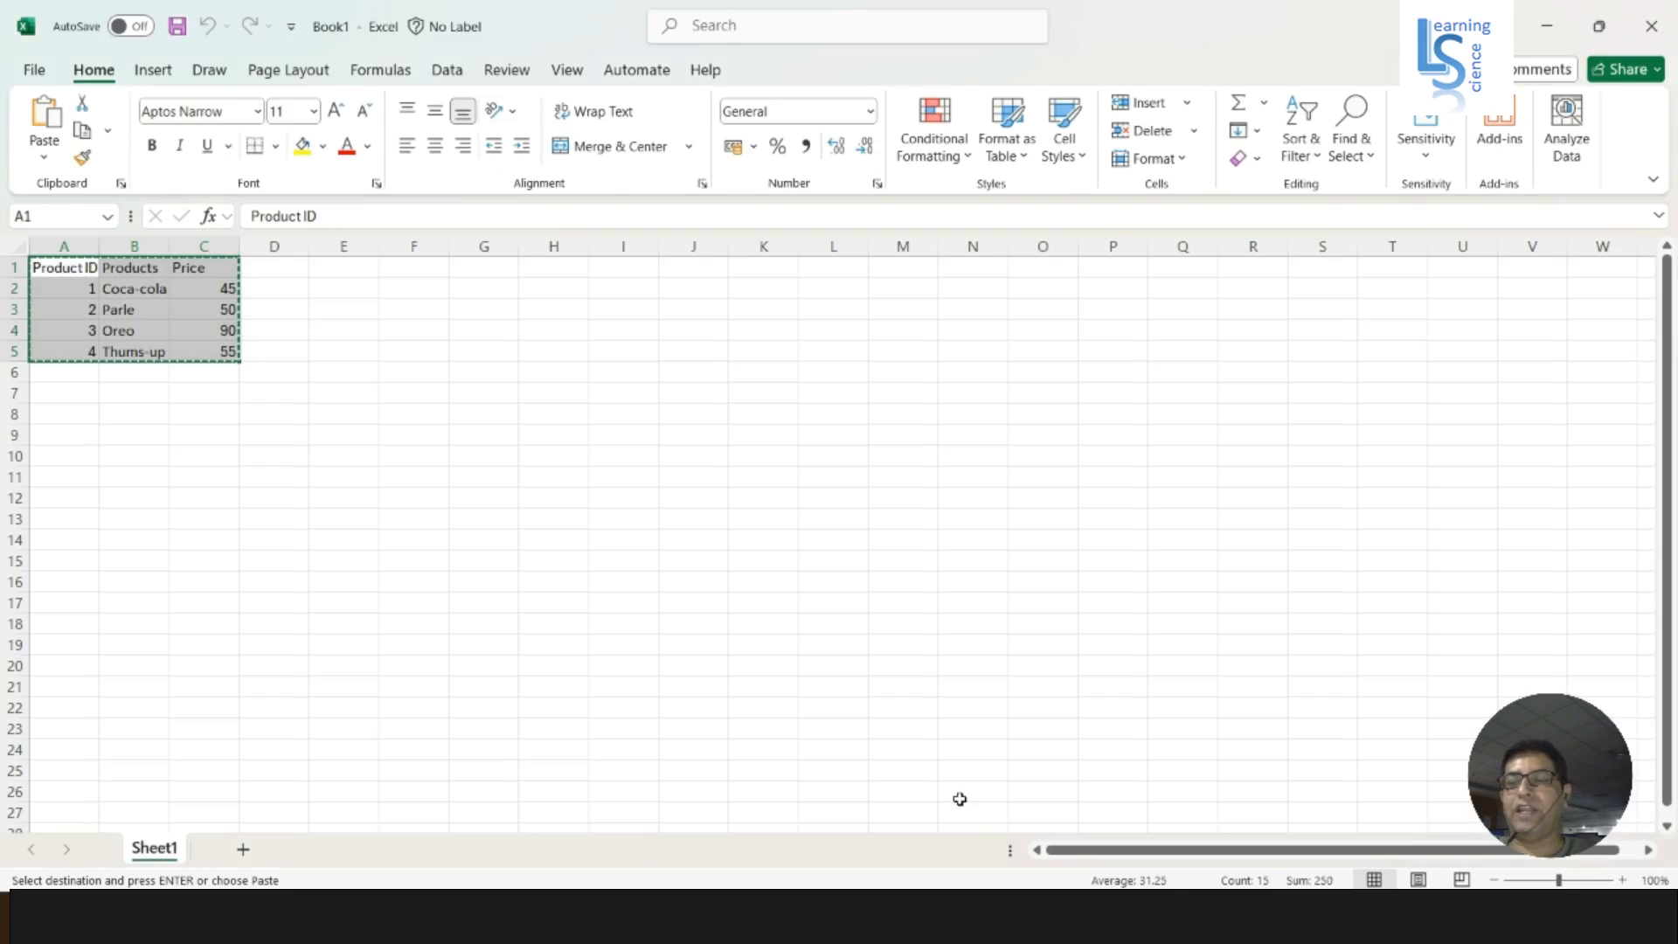
pyautogui.press('Escape')
pyautogui.click(333, 357)
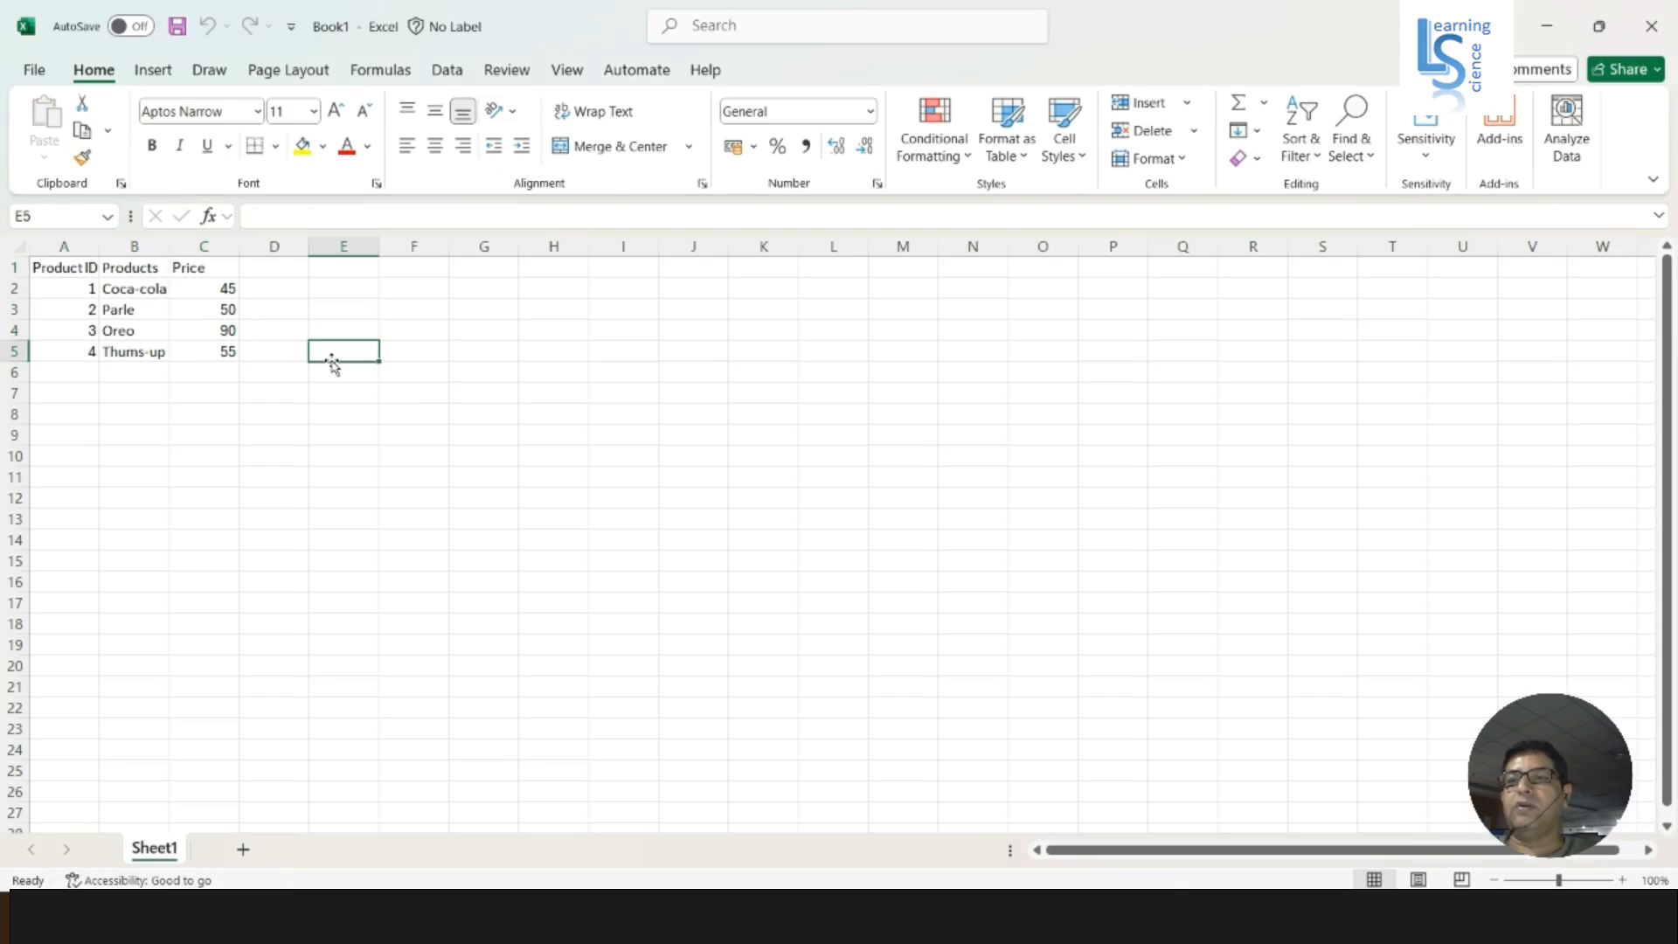
pyautogui.click(52, 272)
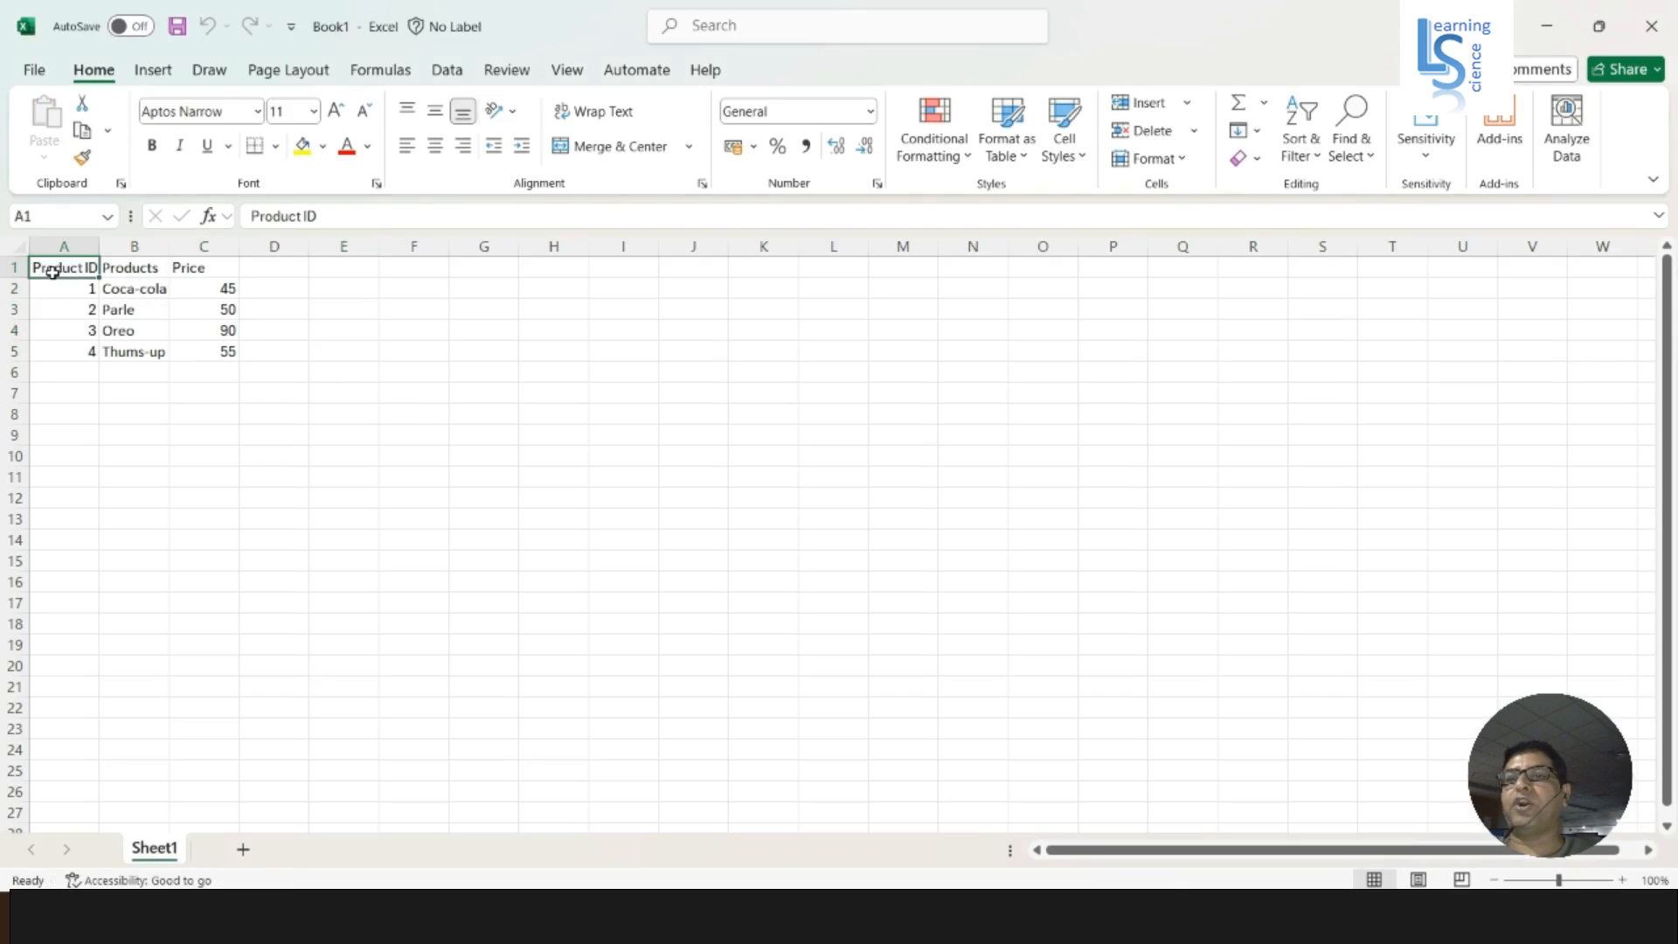
pyautogui.click(144, 267)
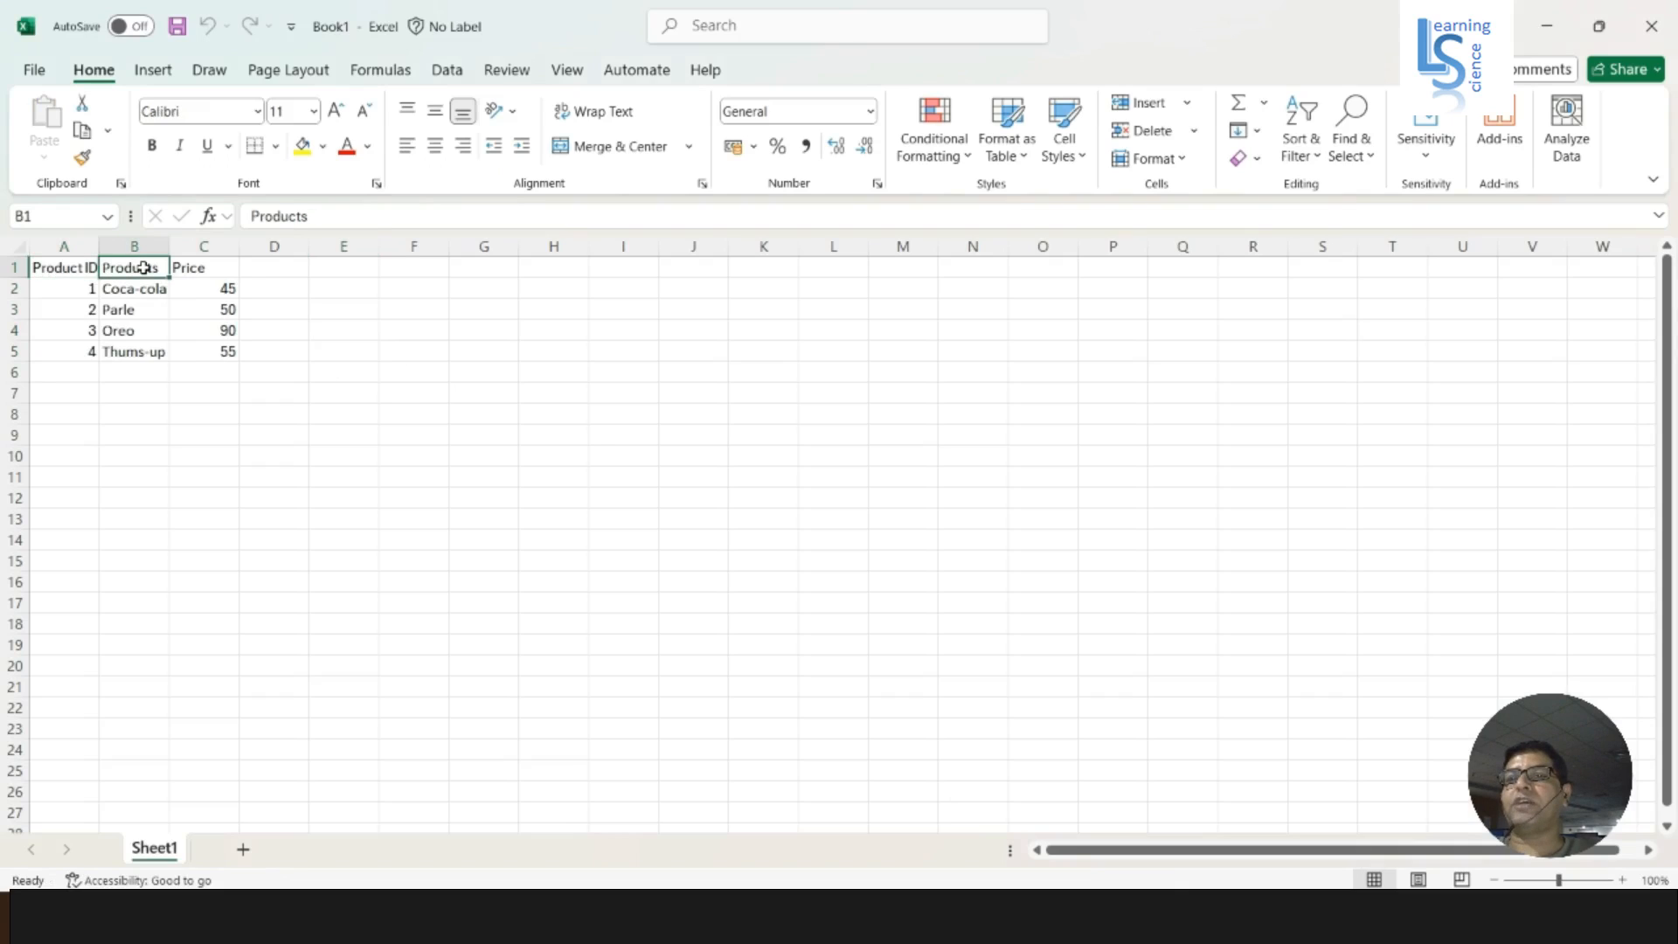
pyautogui.click(225, 268)
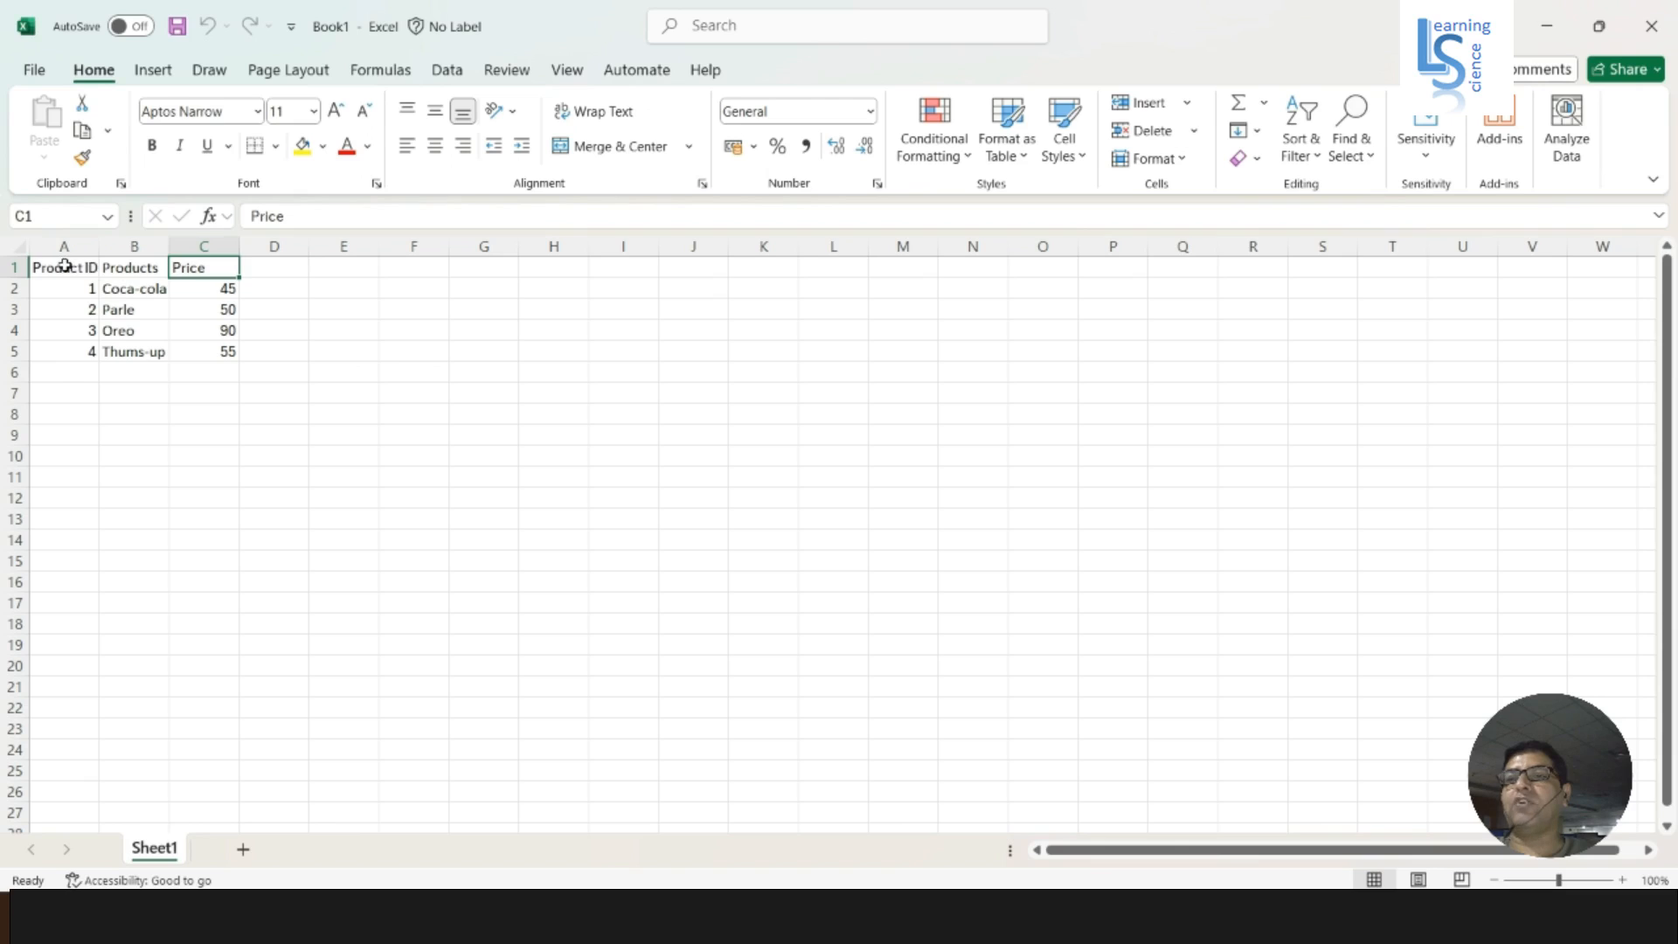
pyautogui.moveTo(65, 266); pyautogui.dragTo(225, 352)
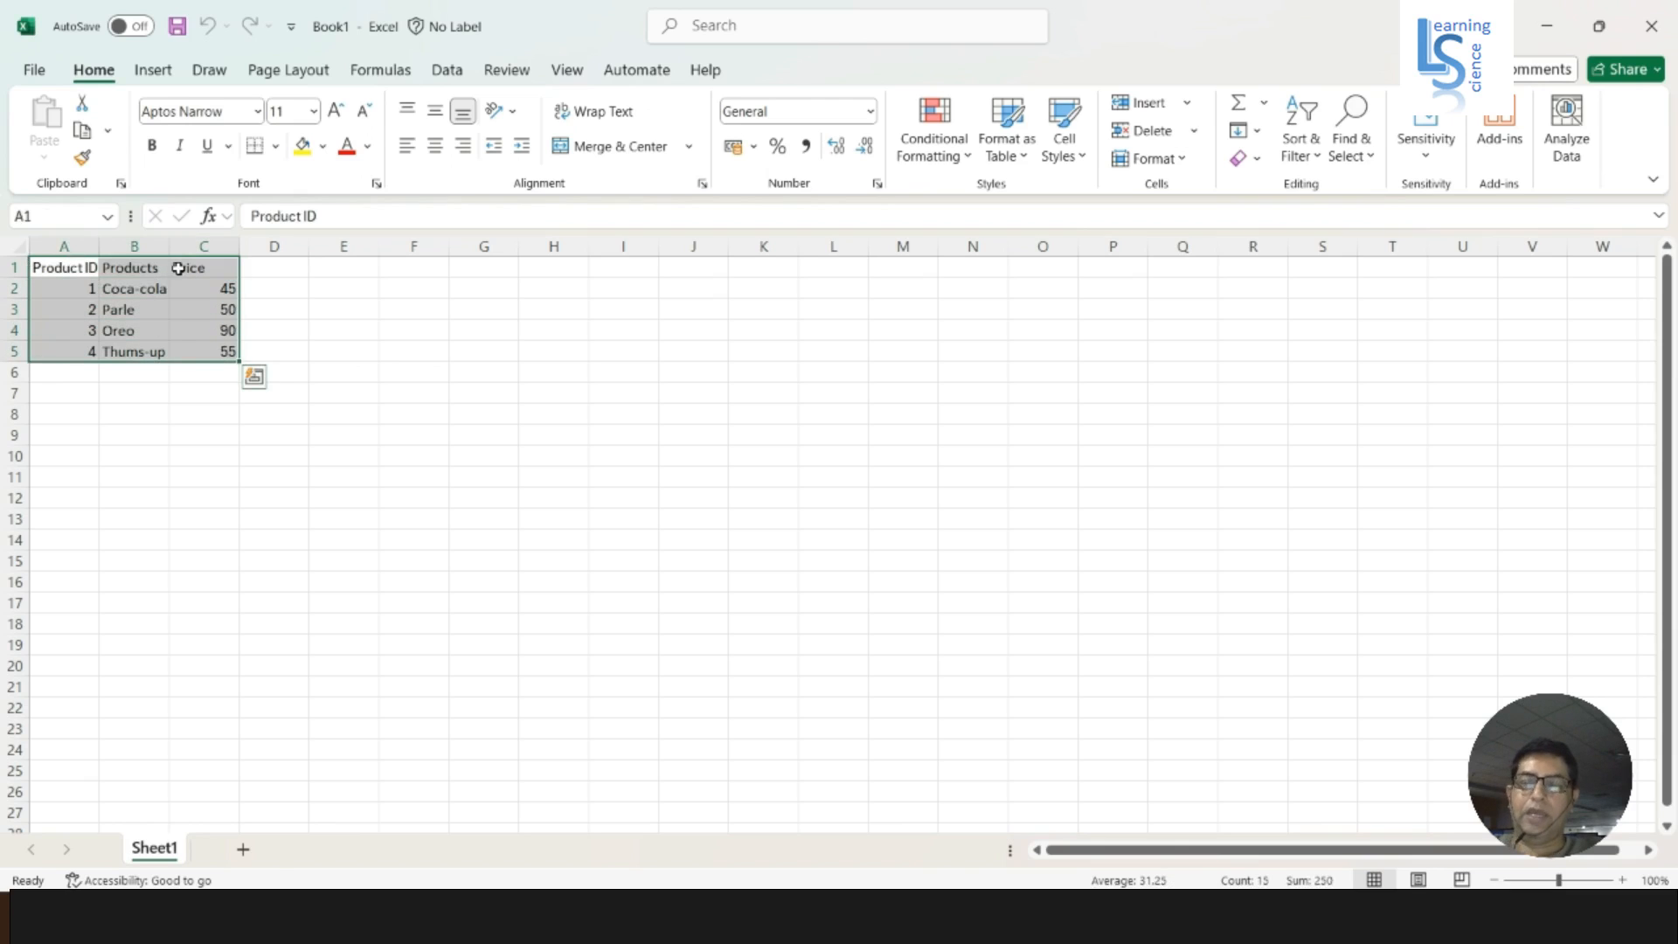
pyautogui.hotkey('ctrl', 'c')
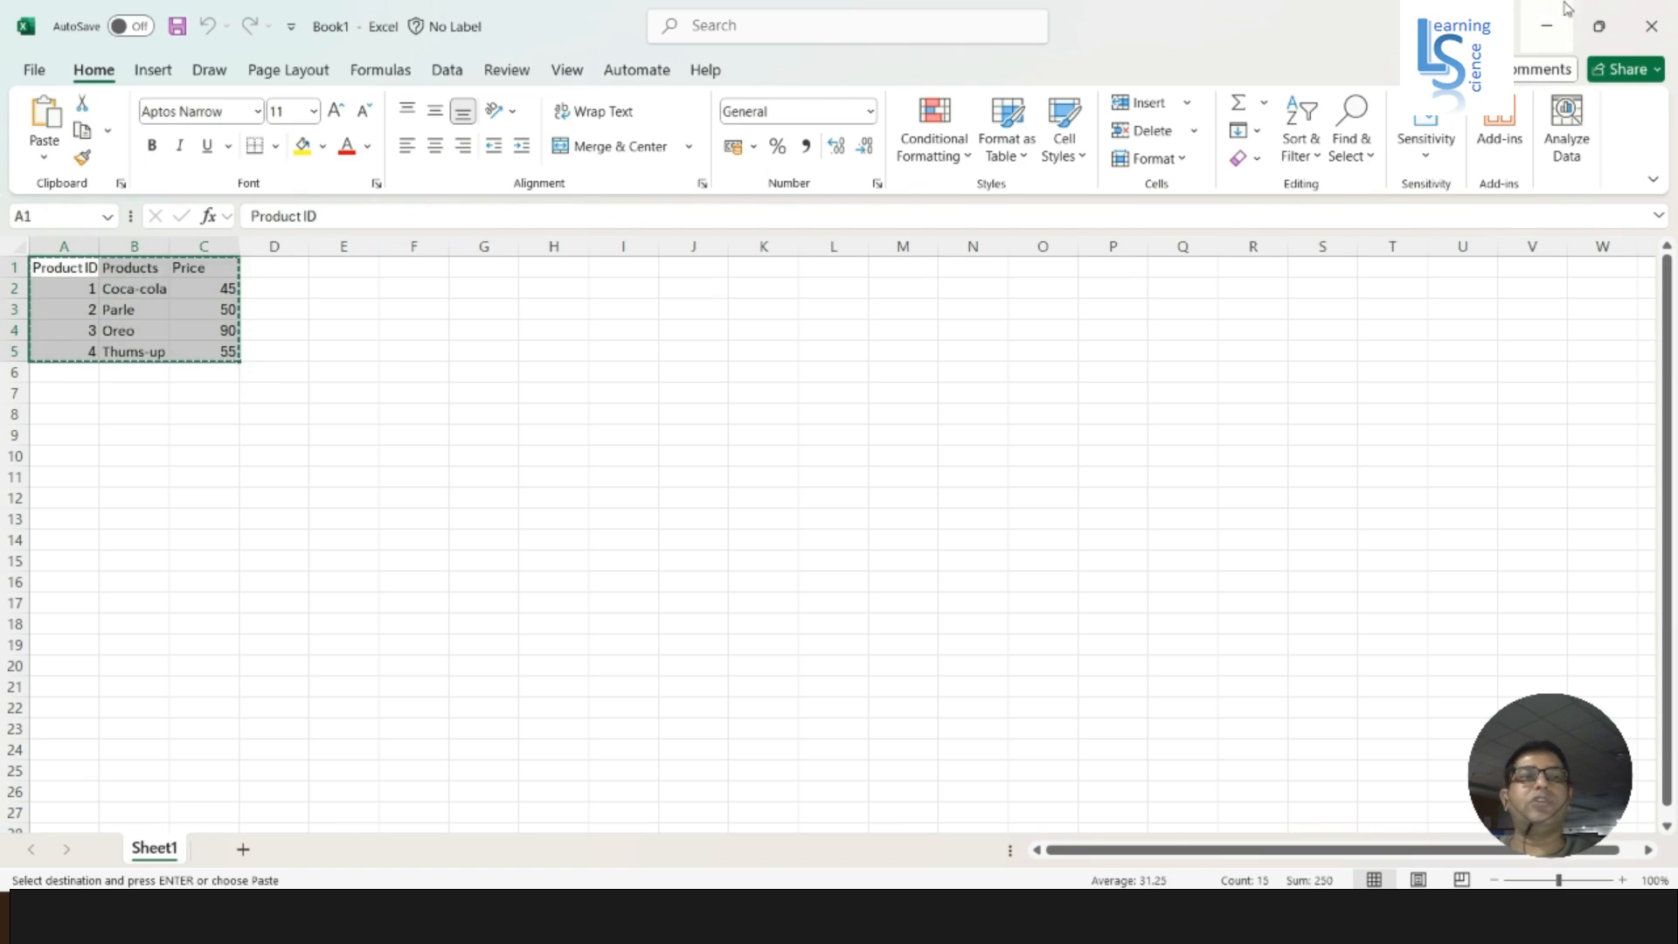
# - Switch back to Power Query and paste the copied product data into the new table, starting at the first column's header
pyautogui.click(1546, 21)
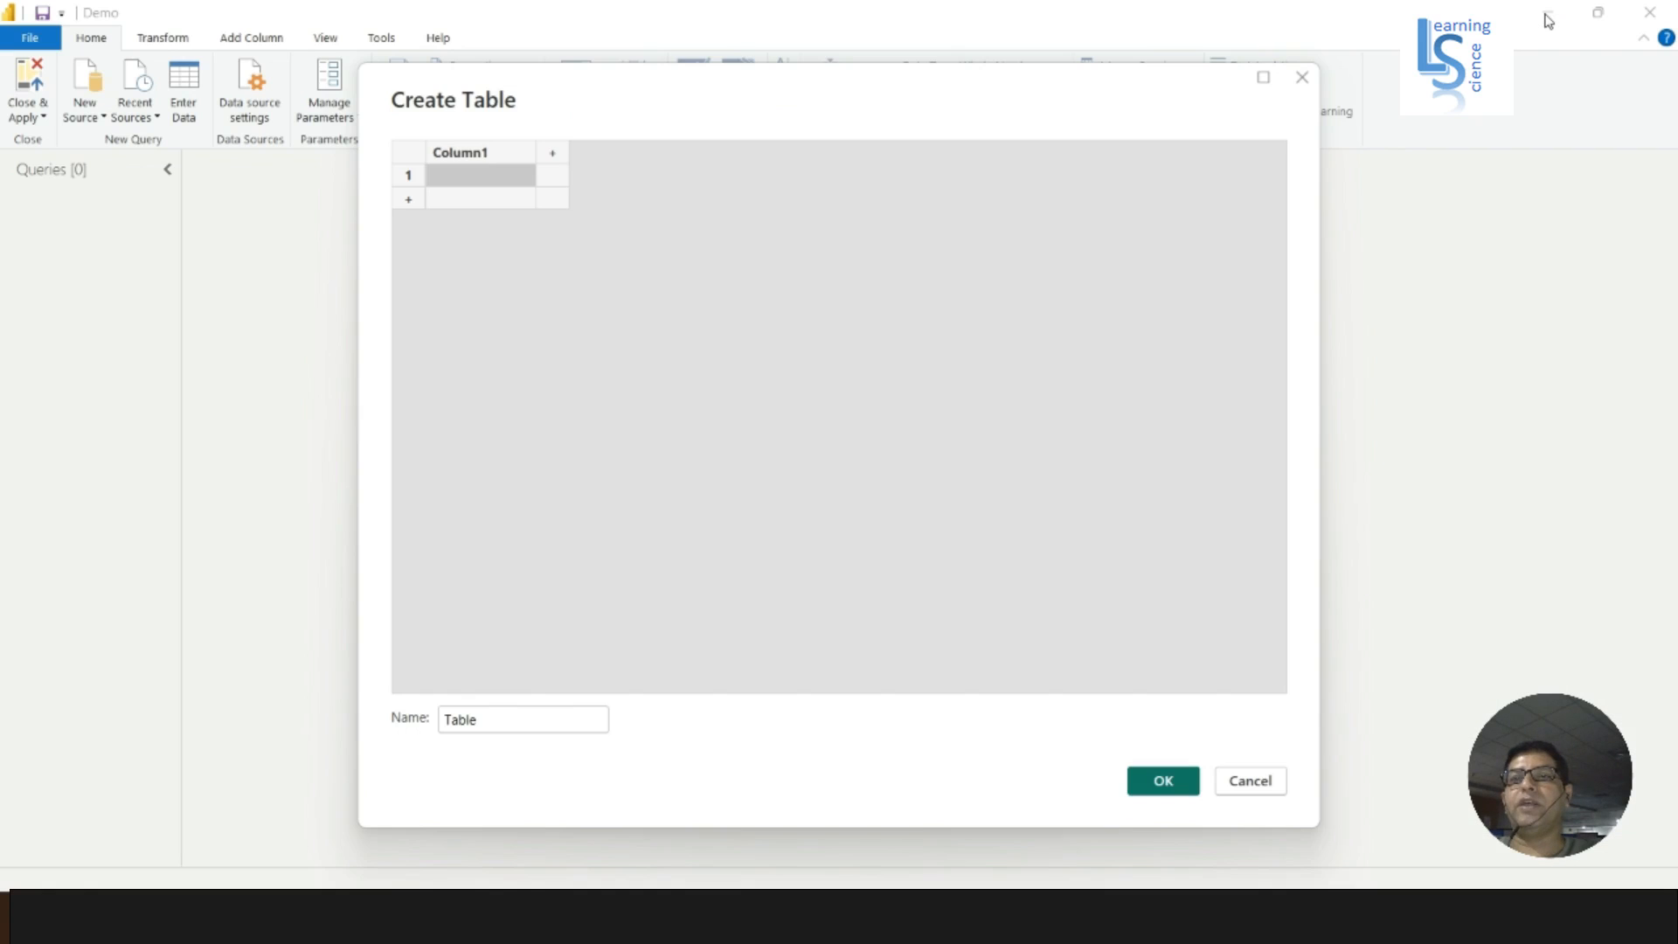
pyautogui.click(483, 155)
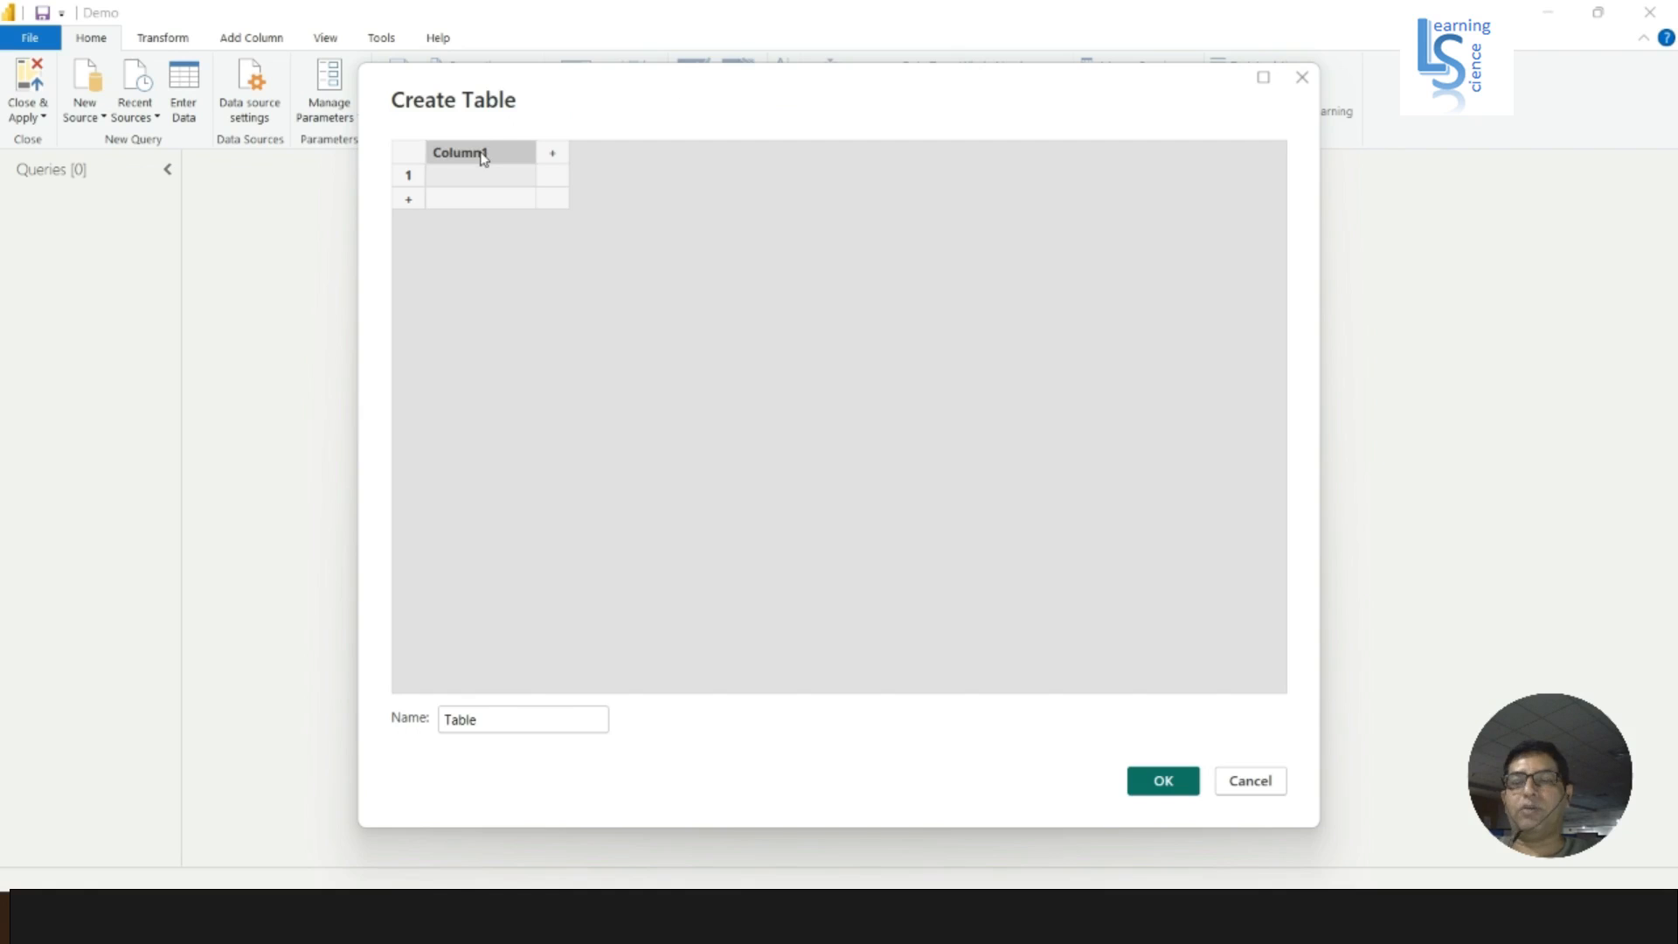
pyautogui.hotkey('ctrl', 'v')
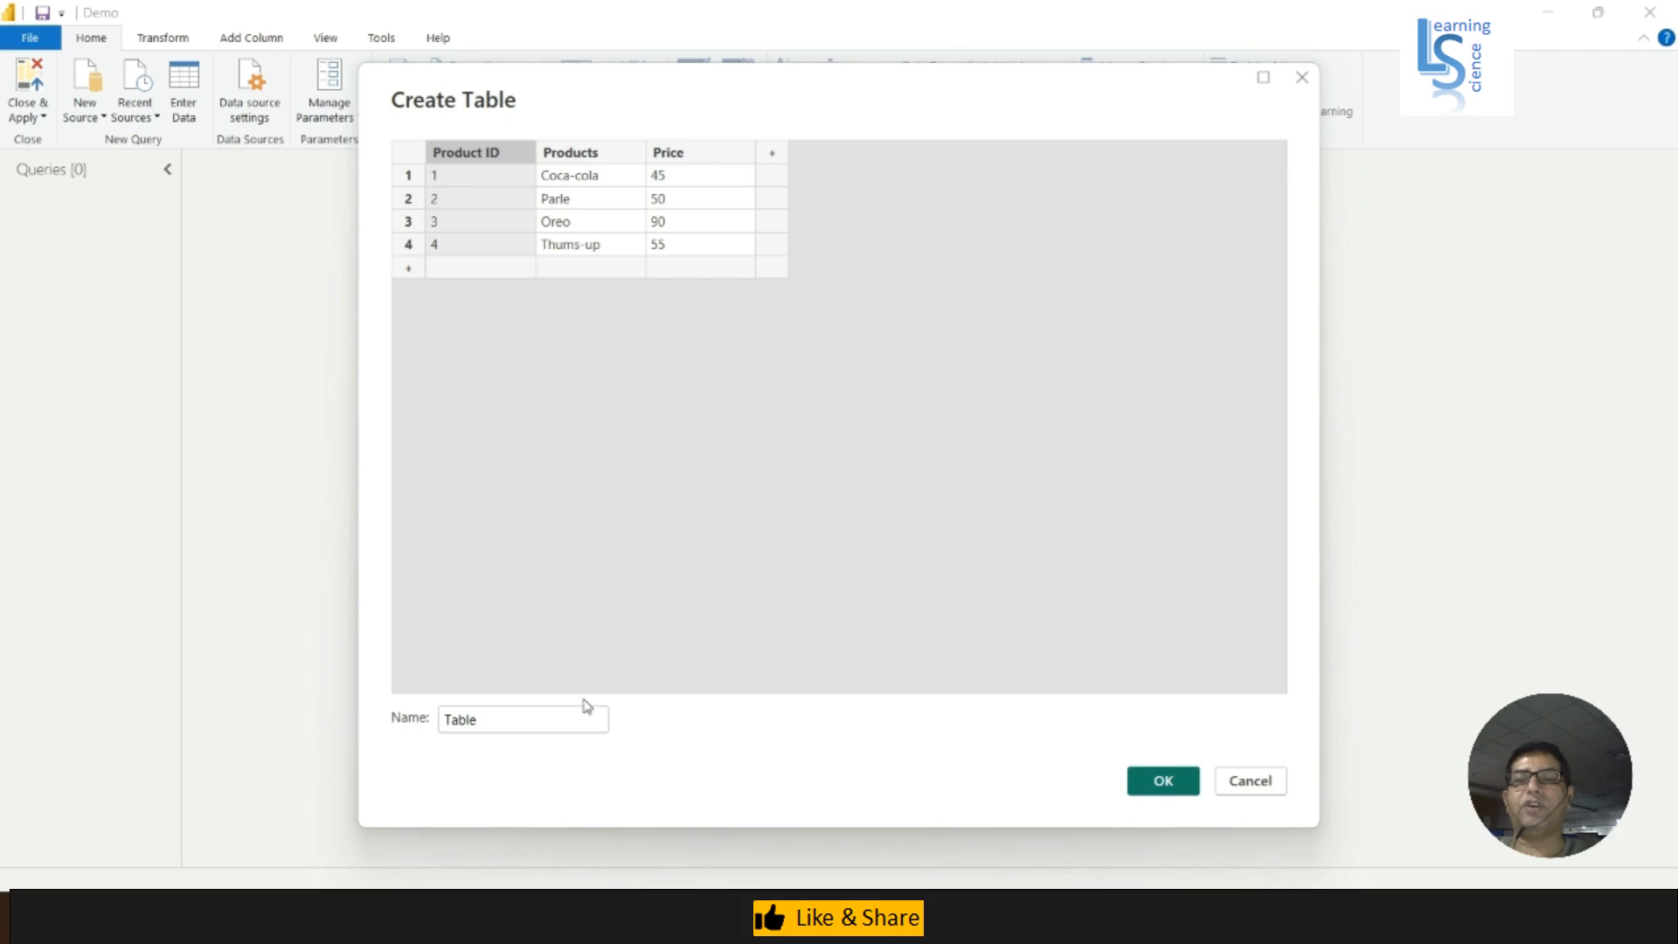
# - Name the pasted table Product Master and create it
pyautogui.moveTo(515, 719); pyautogui.dragTo(418, 719)
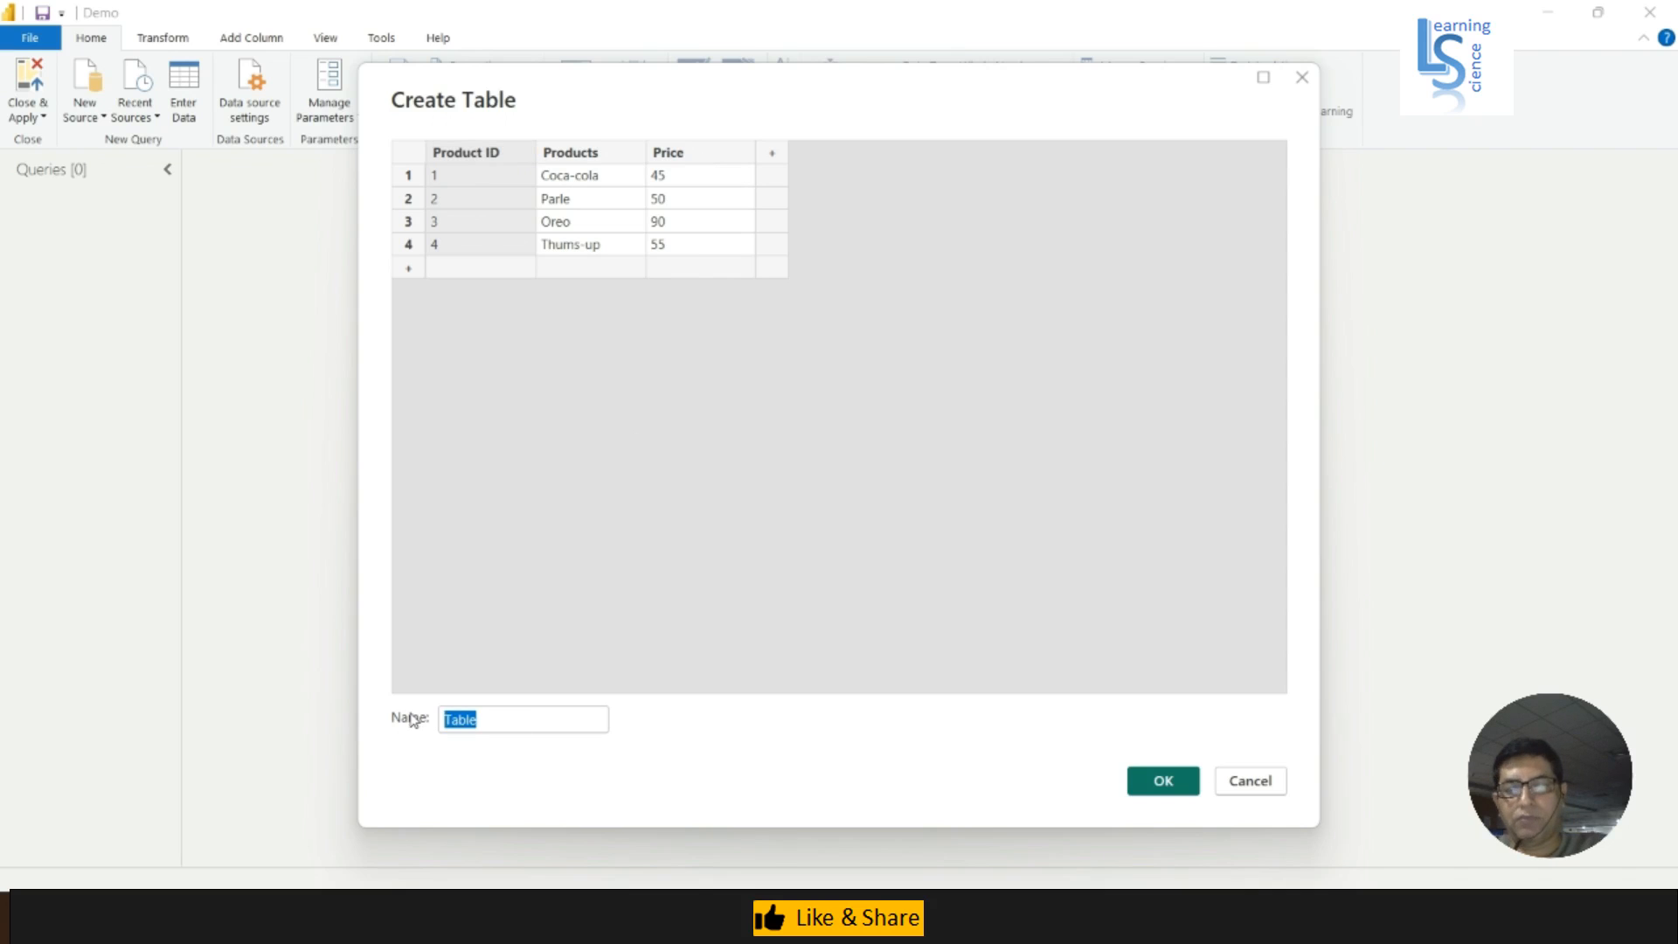
pyautogui.write('Pr')
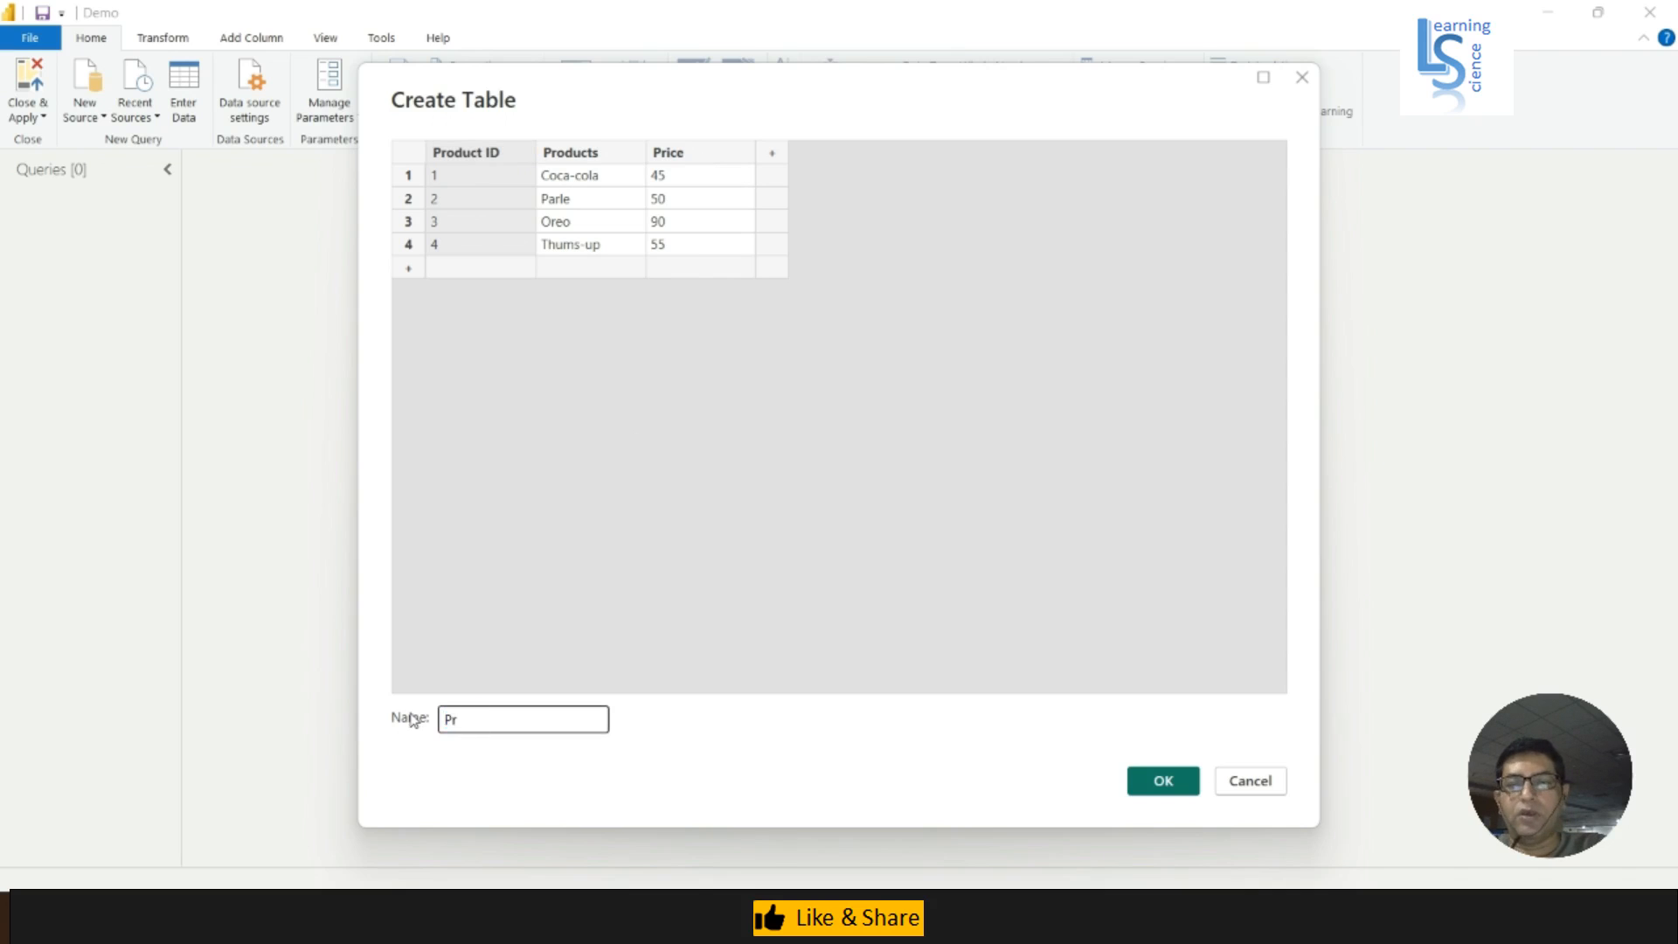
pyautogui.write('oduct ')
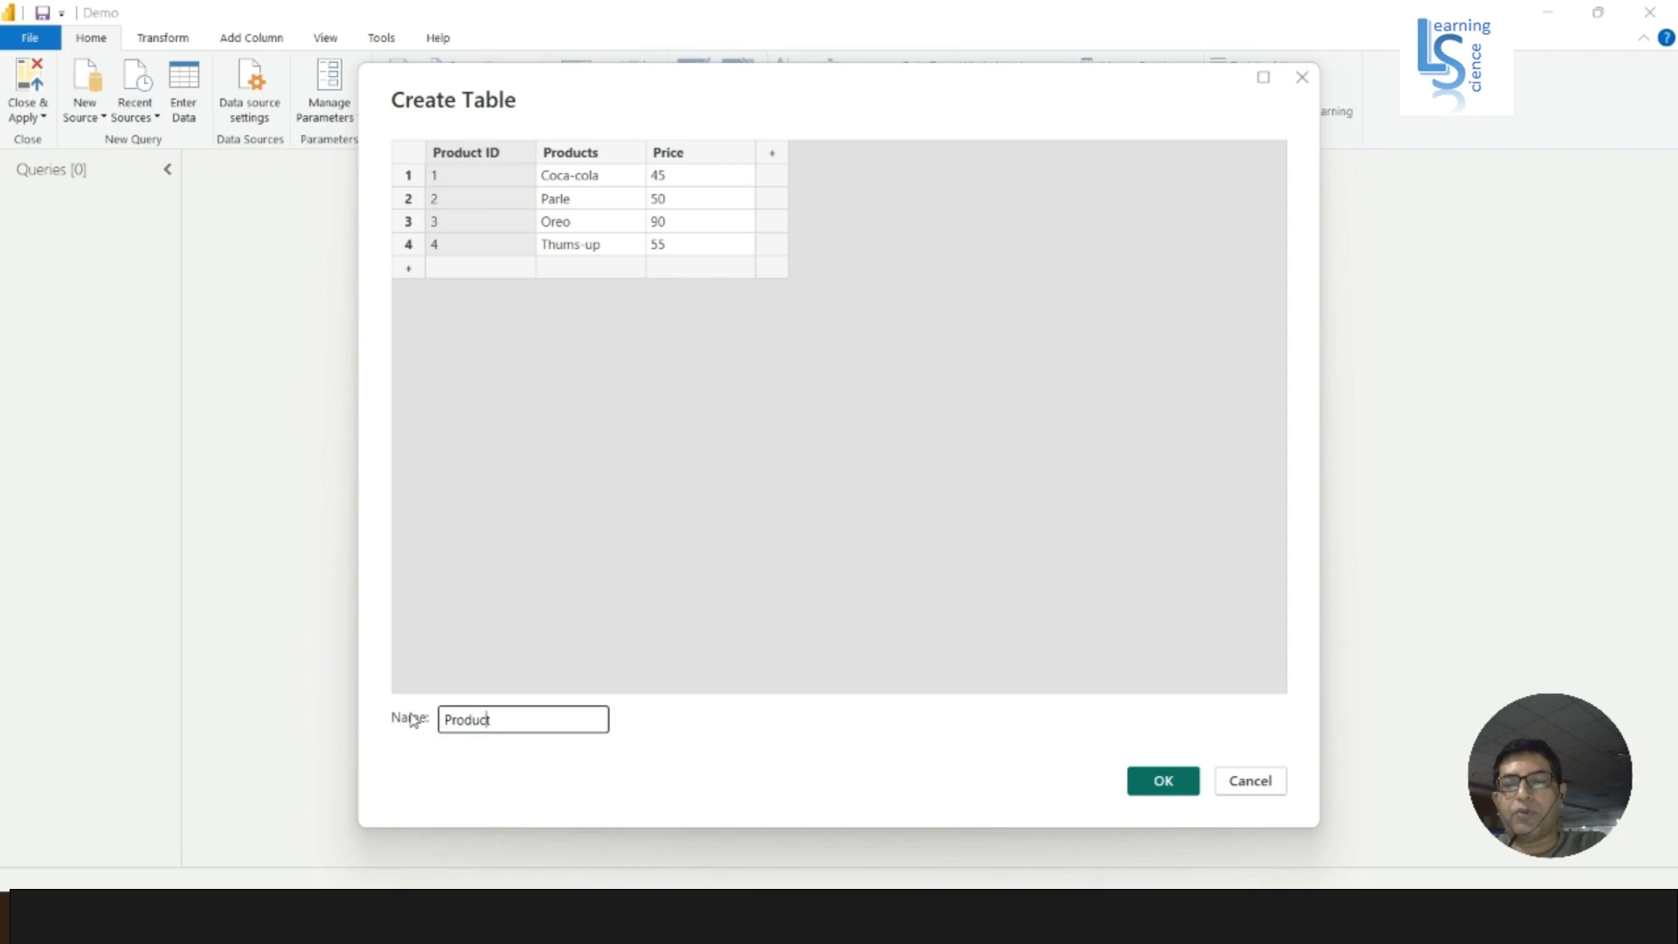
pyautogui.write('Master')
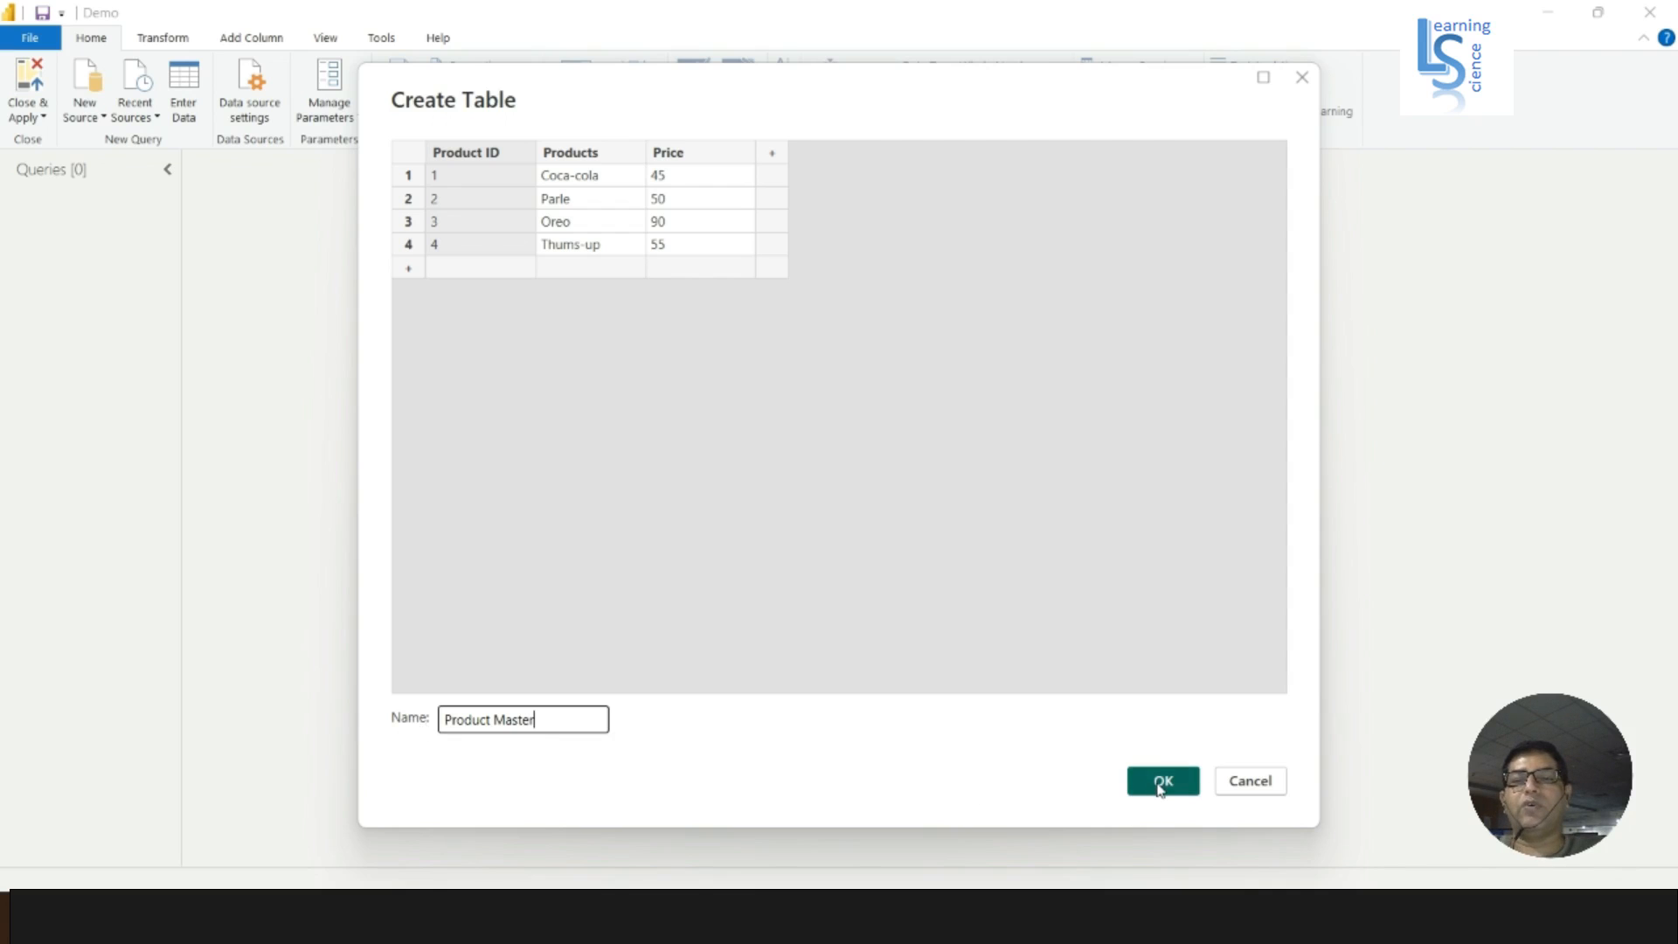
pyautogui.click(1160, 789)
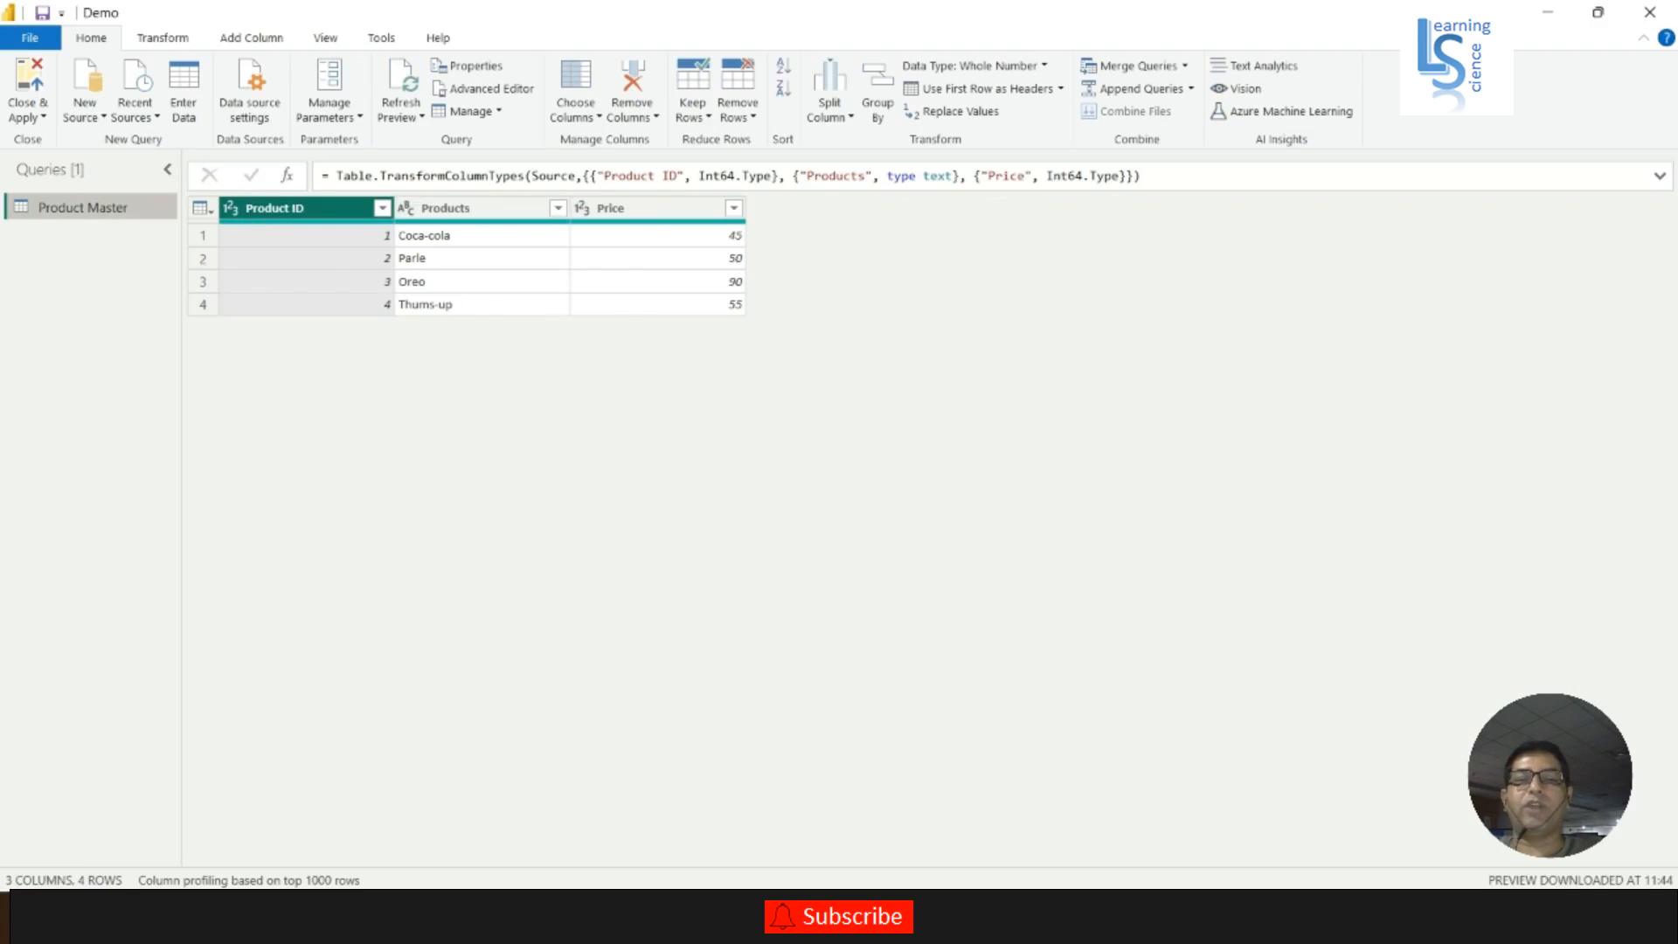
# - Switch to the Excel workbook and minimize it, and close Power Query Editor with its changes applied to the report
pyautogui.click(1035, 916)
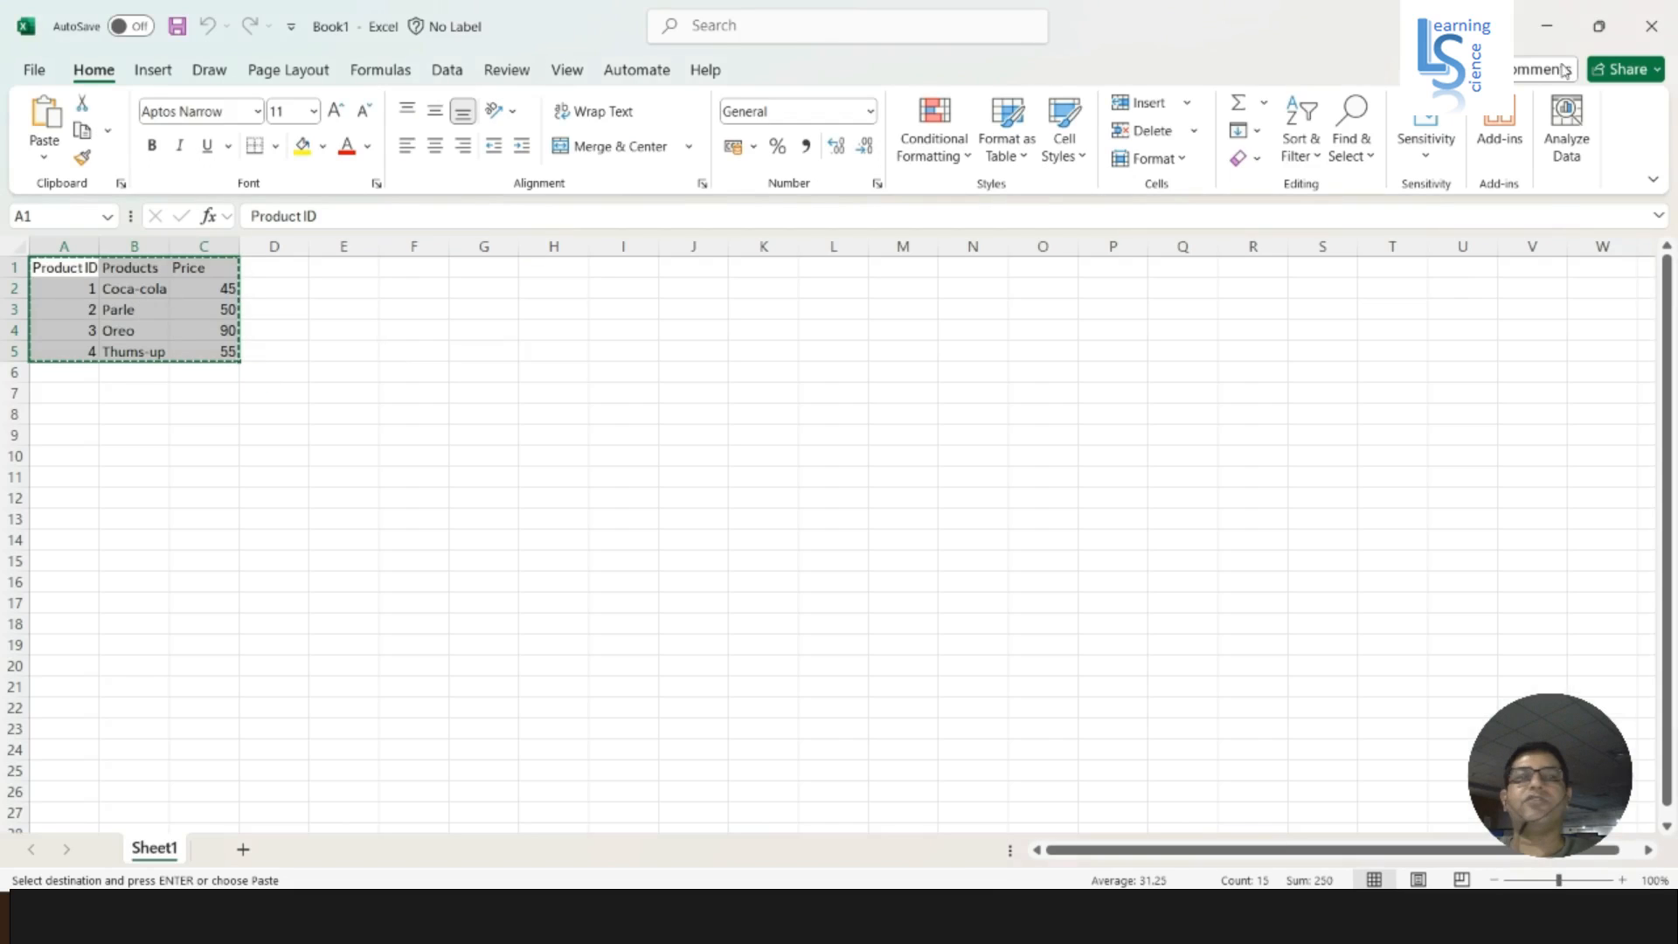
pyautogui.click(1547, 26)
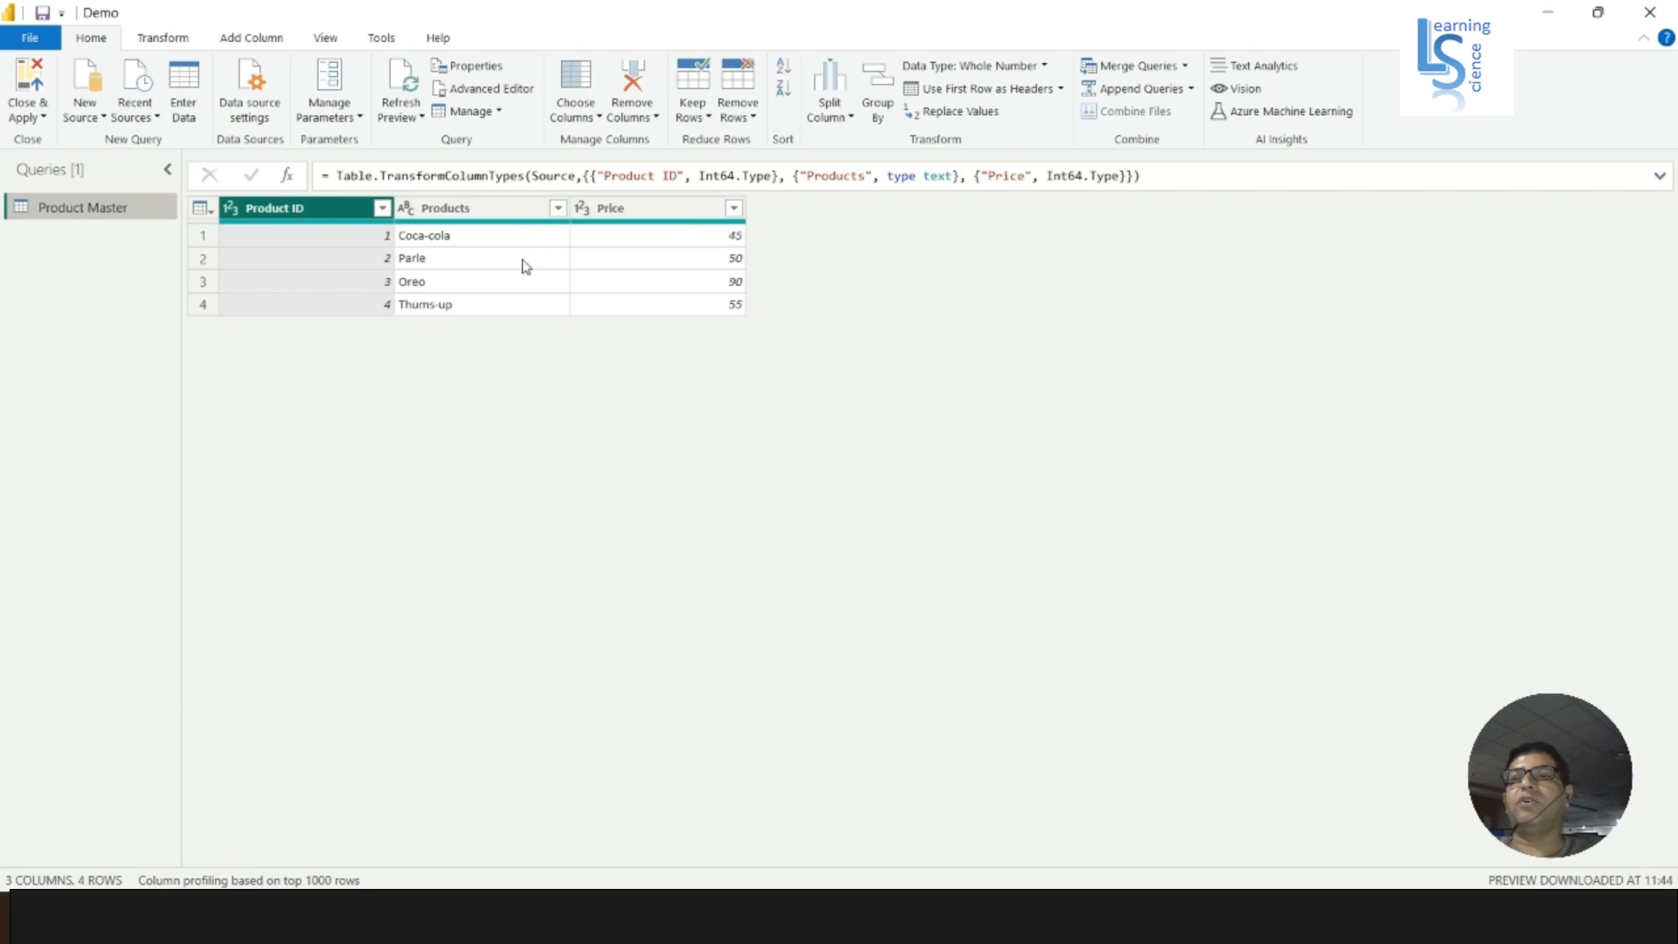
pyautogui.click(44, 120)
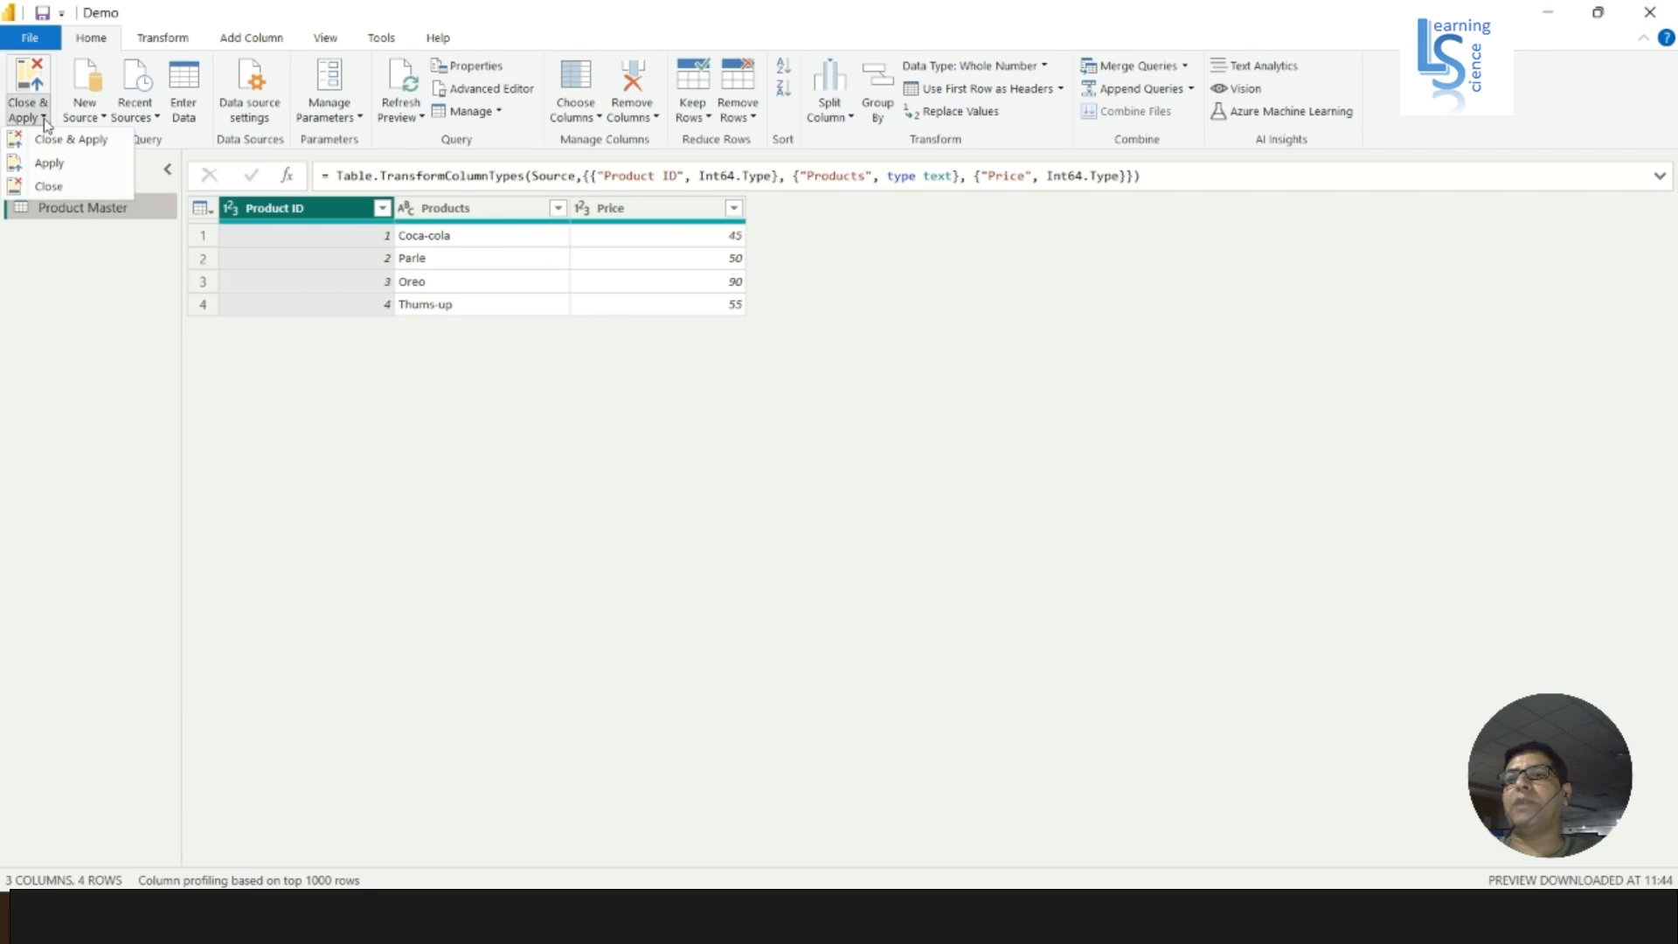
pyautogui.click(77, 148)
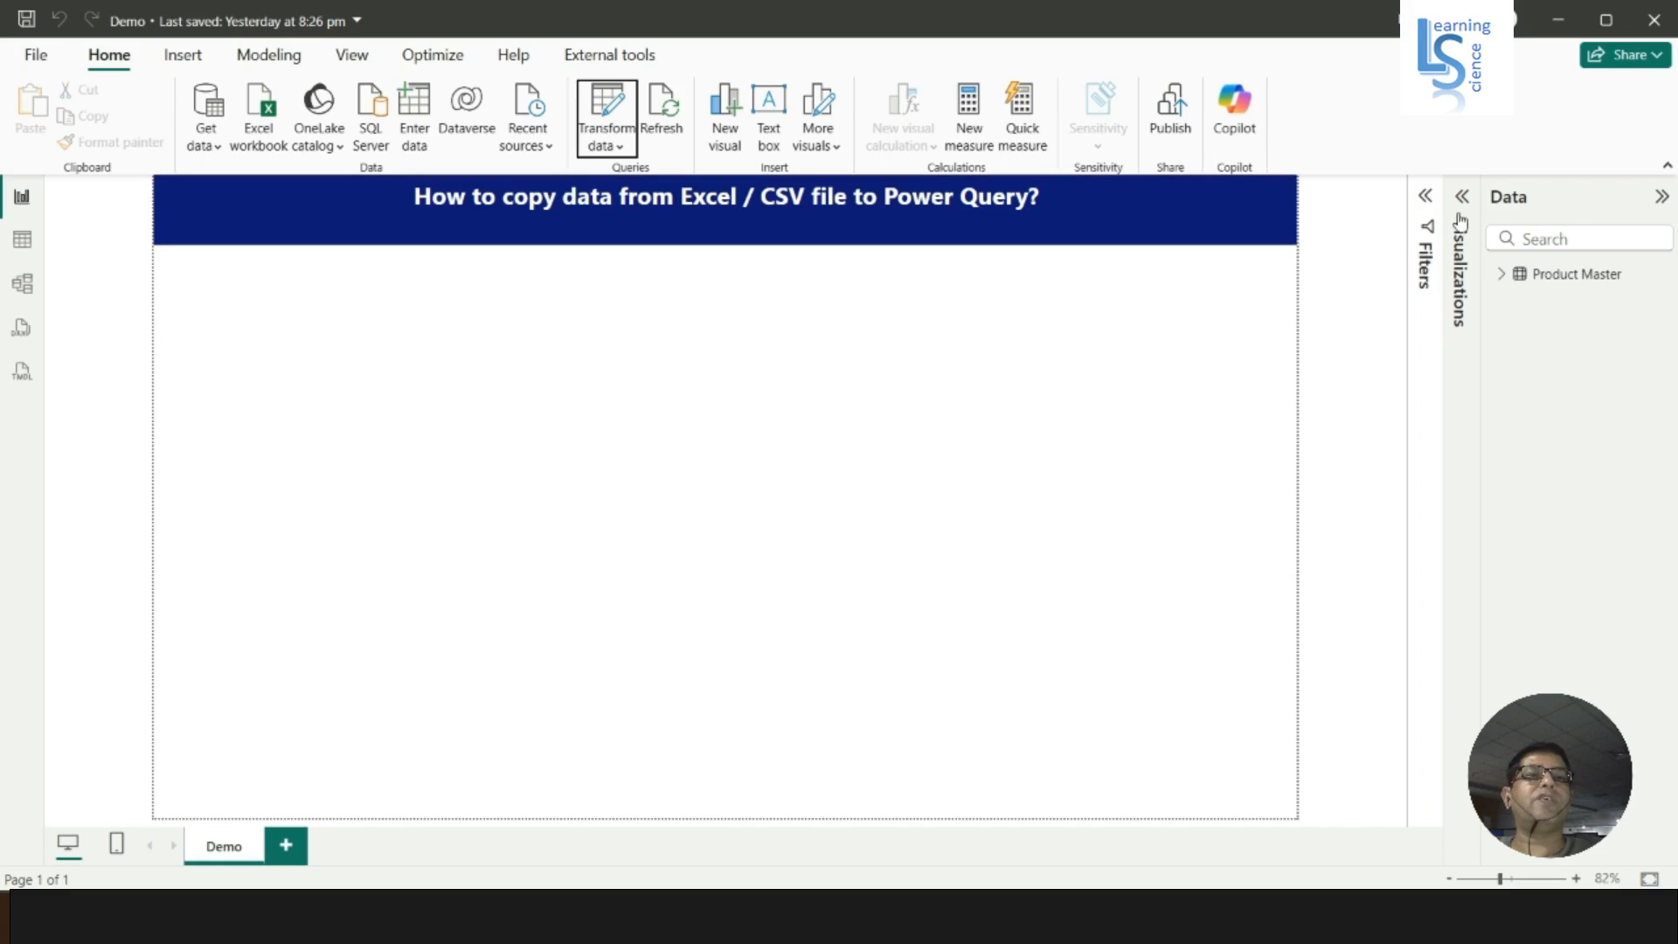
# - Expand the Product Master table's field list and add an empty table visual to the Demo report page
pyautogui.click(1503, 276)
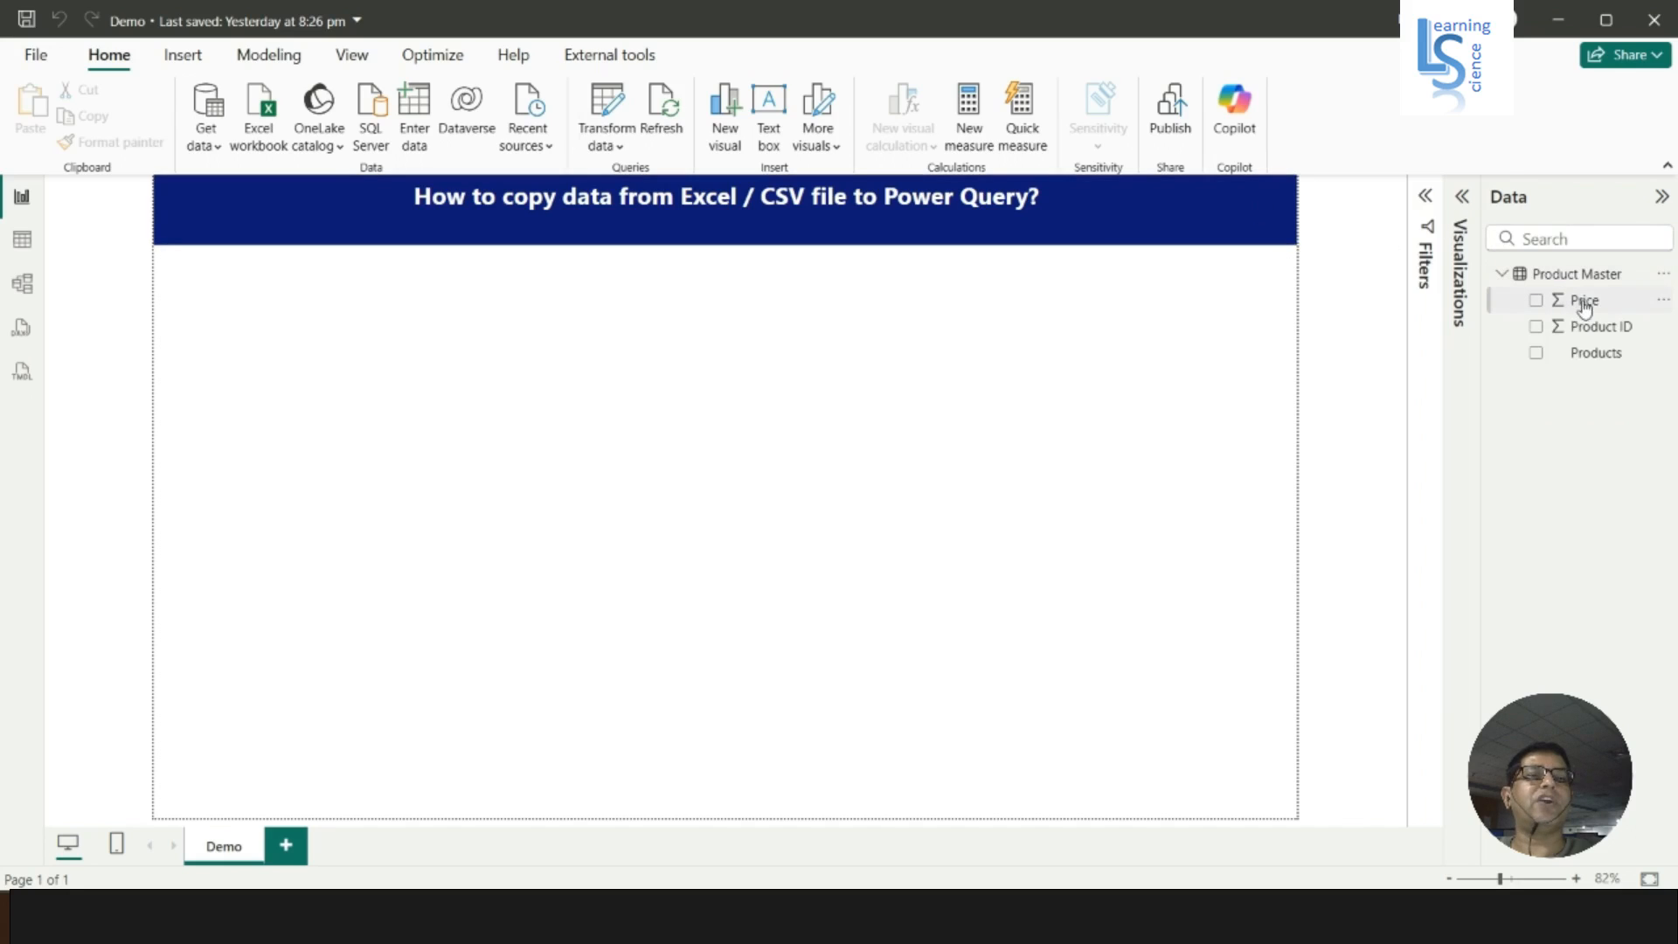
pyautogui.click(1462, 196)
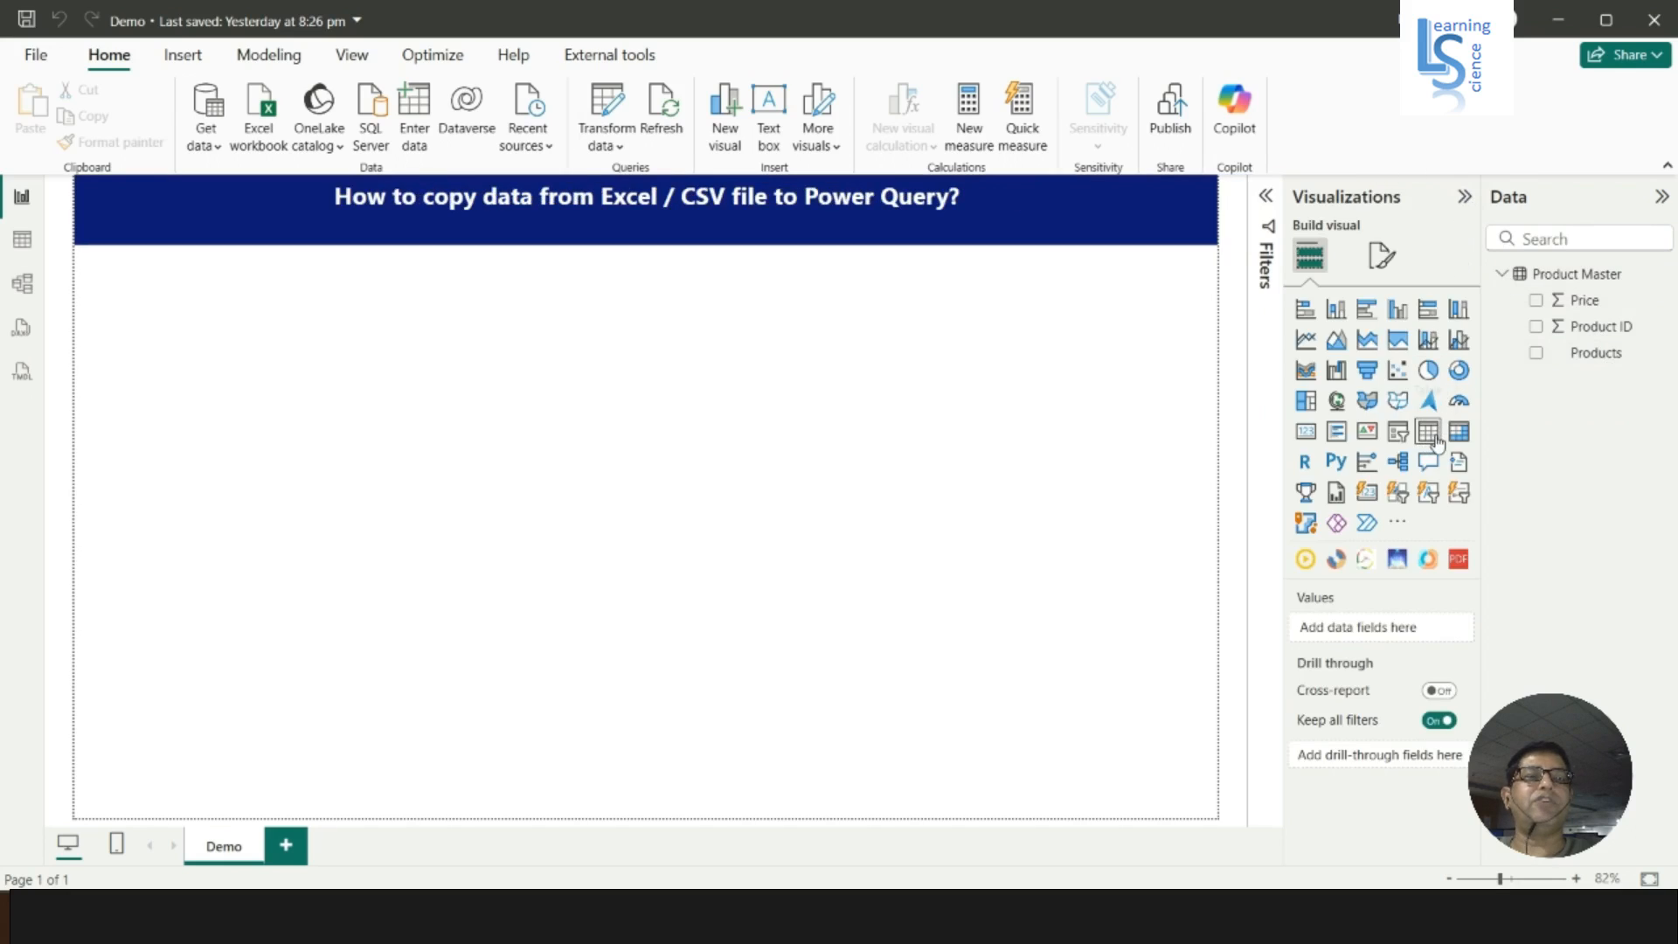
pyautogui.click(1433, 439)
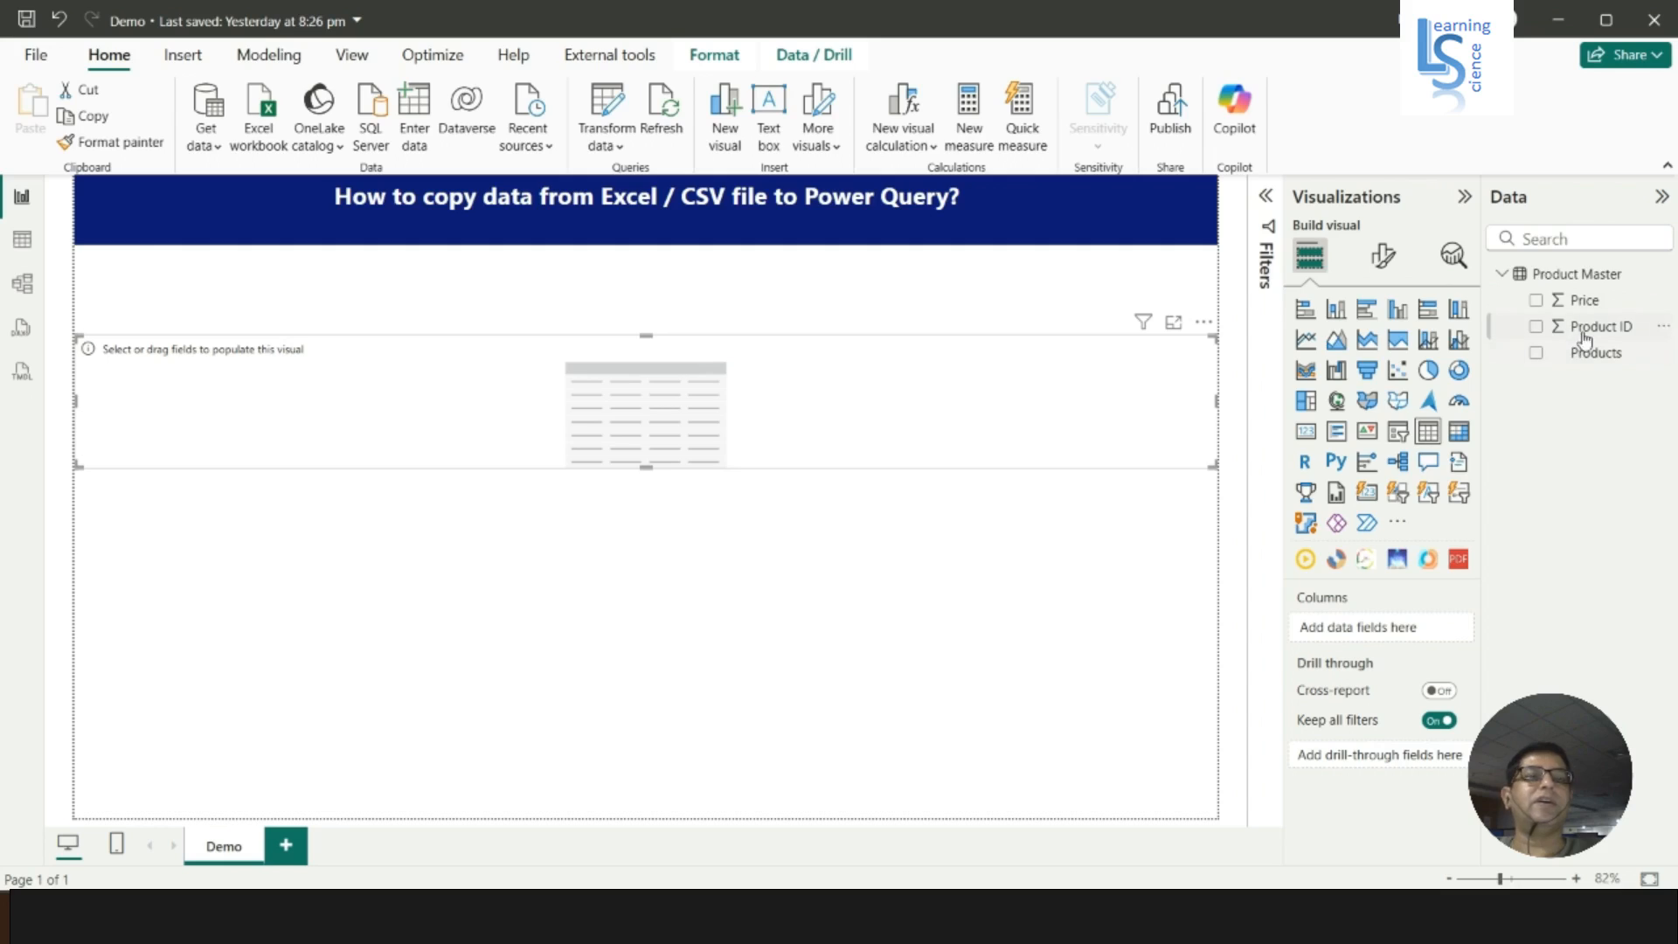
# - Add the Product ID, Products and Price fields to the table visual in that order and extend the visual downward
pyautogui.click(1537, 353)
pyautogui.click(1536, 353)
pyautogui.click(1536, 328)
pyautogui.click(1536, 352)
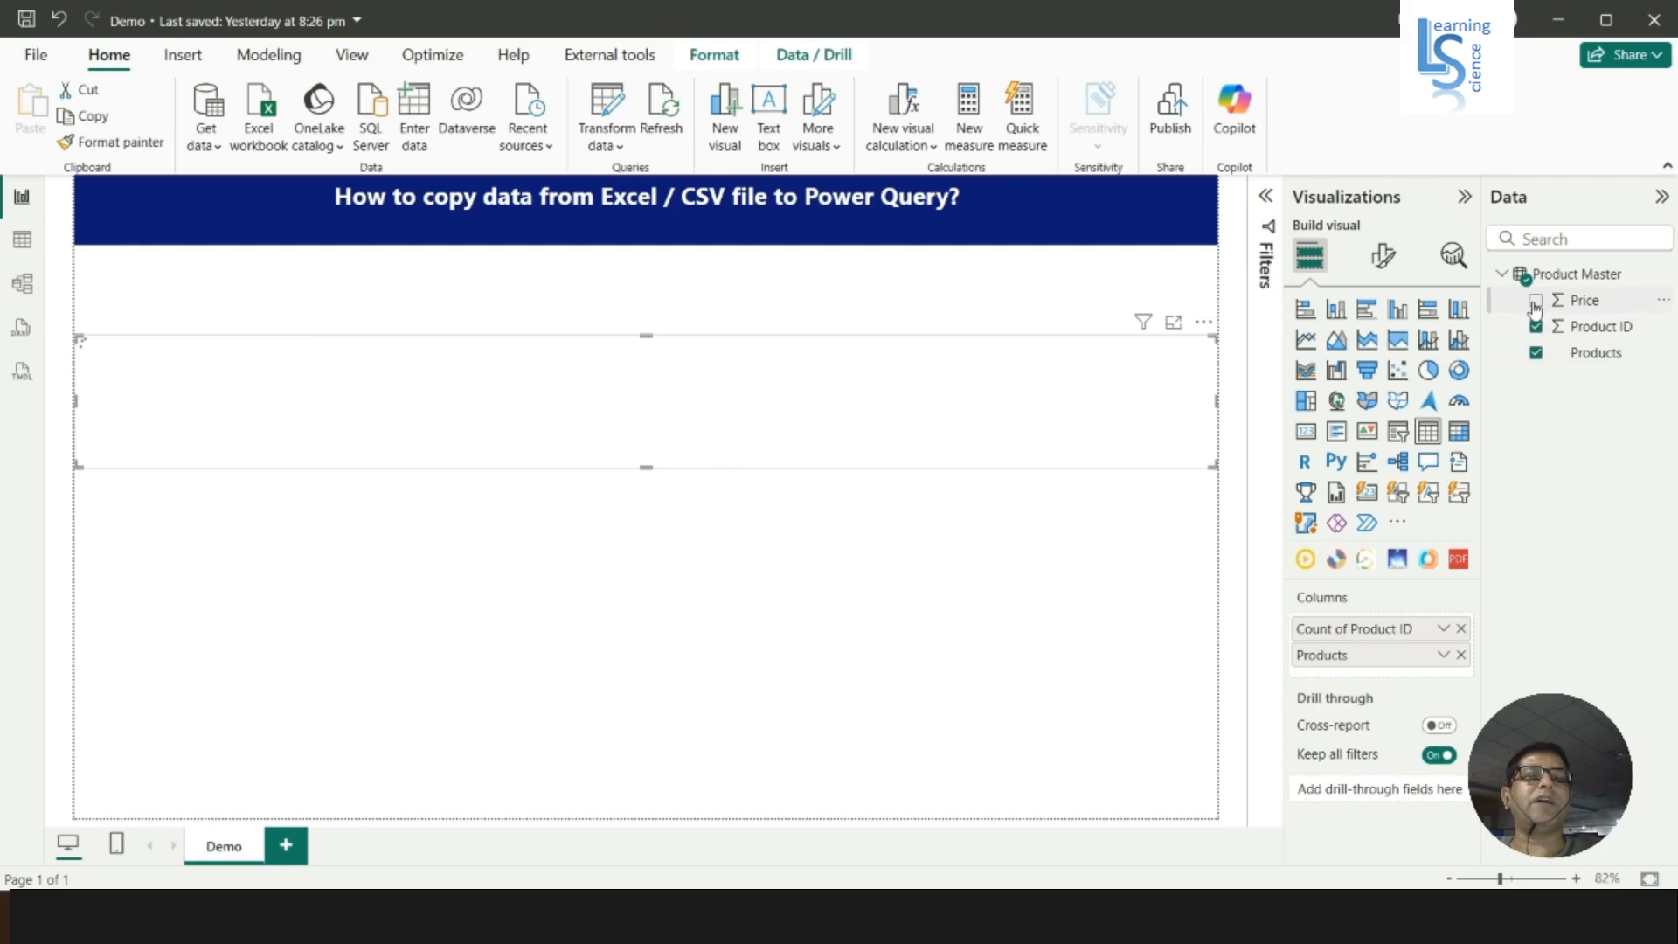
pyautogui.click(1535, 301)
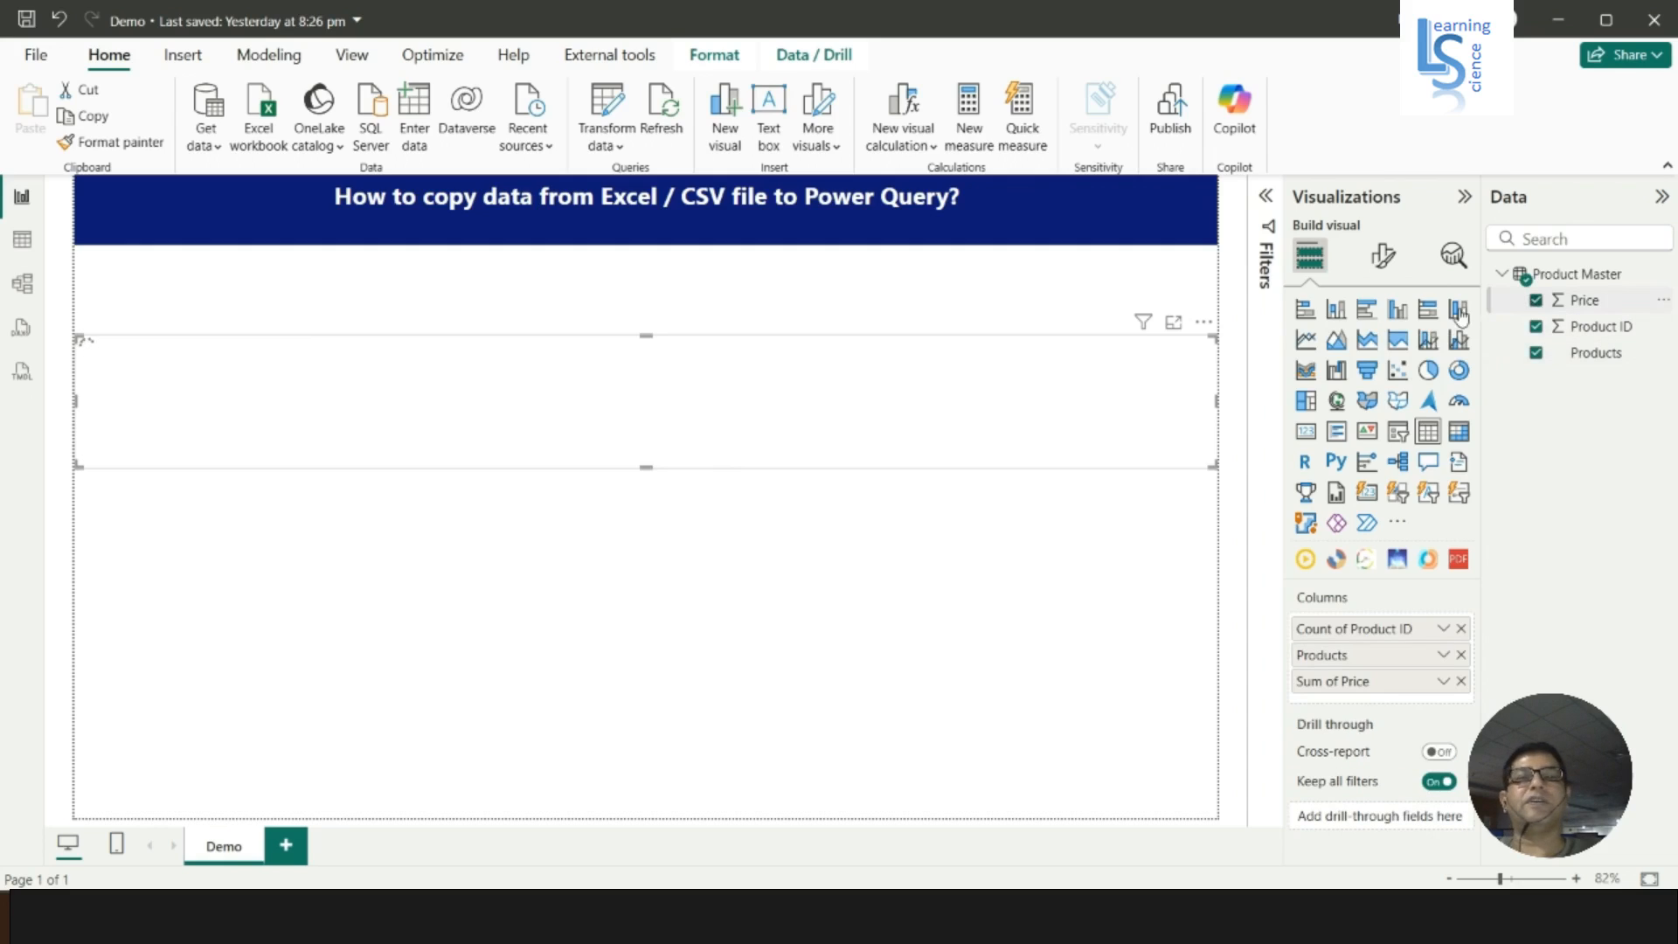
pyautogui.moveTo(644, 463); pyautogui.dragTo(645, 556)
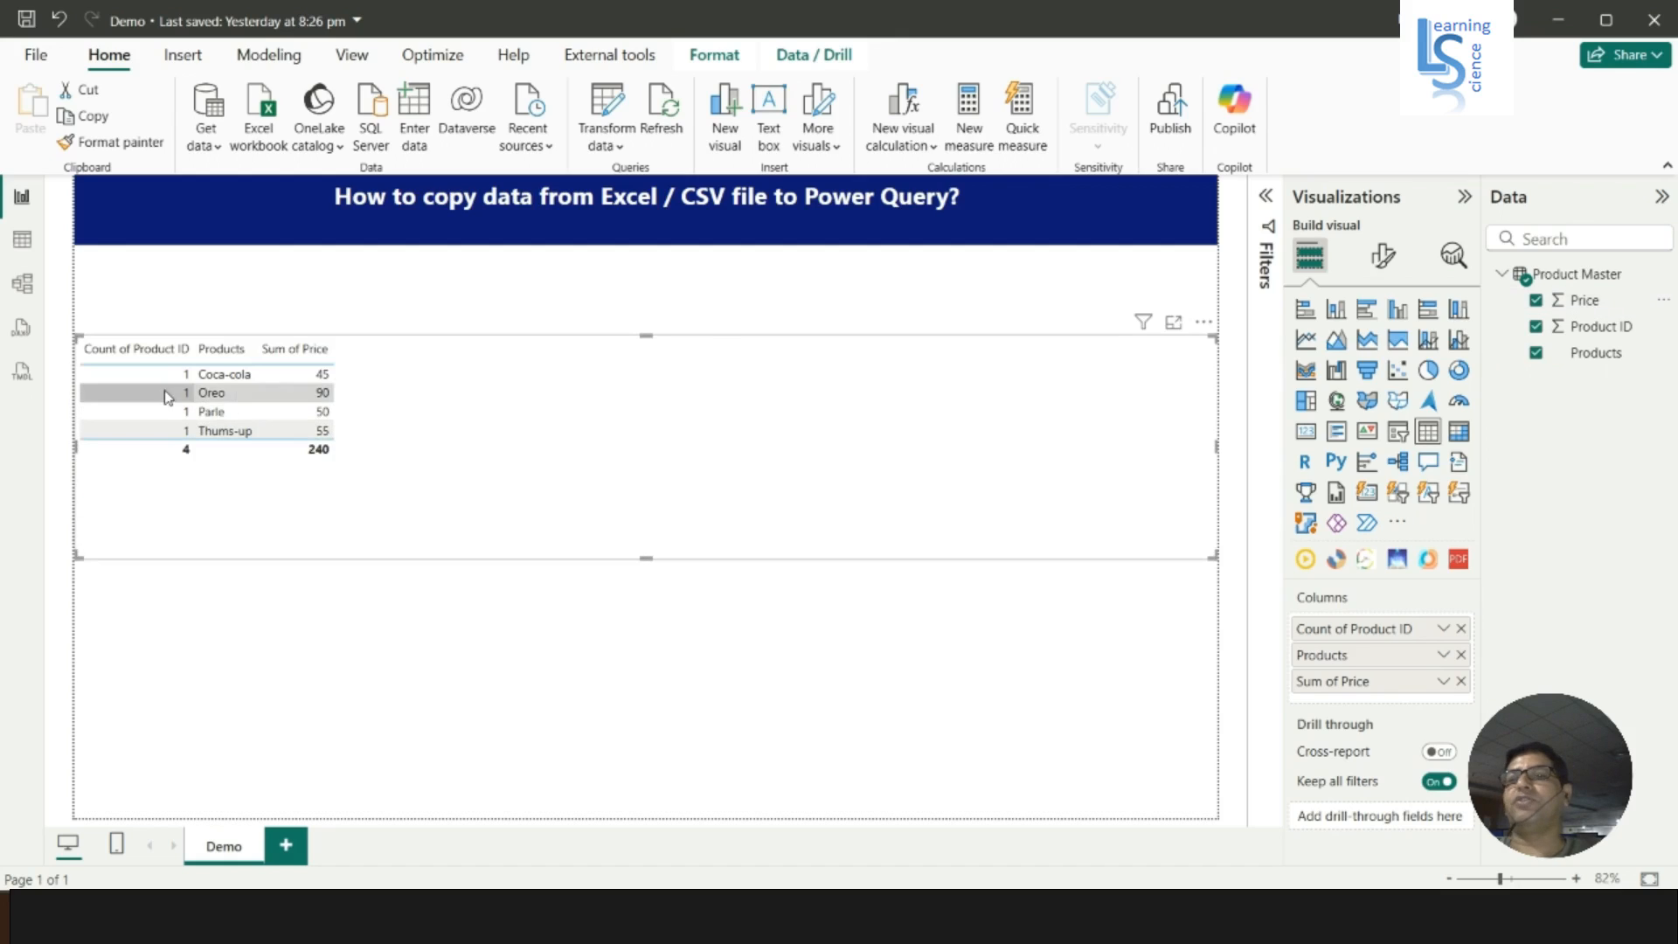
# - Set both the Product ID and Price columns of the table visual to Don't summarize
pyautogui.click(1444, 629)
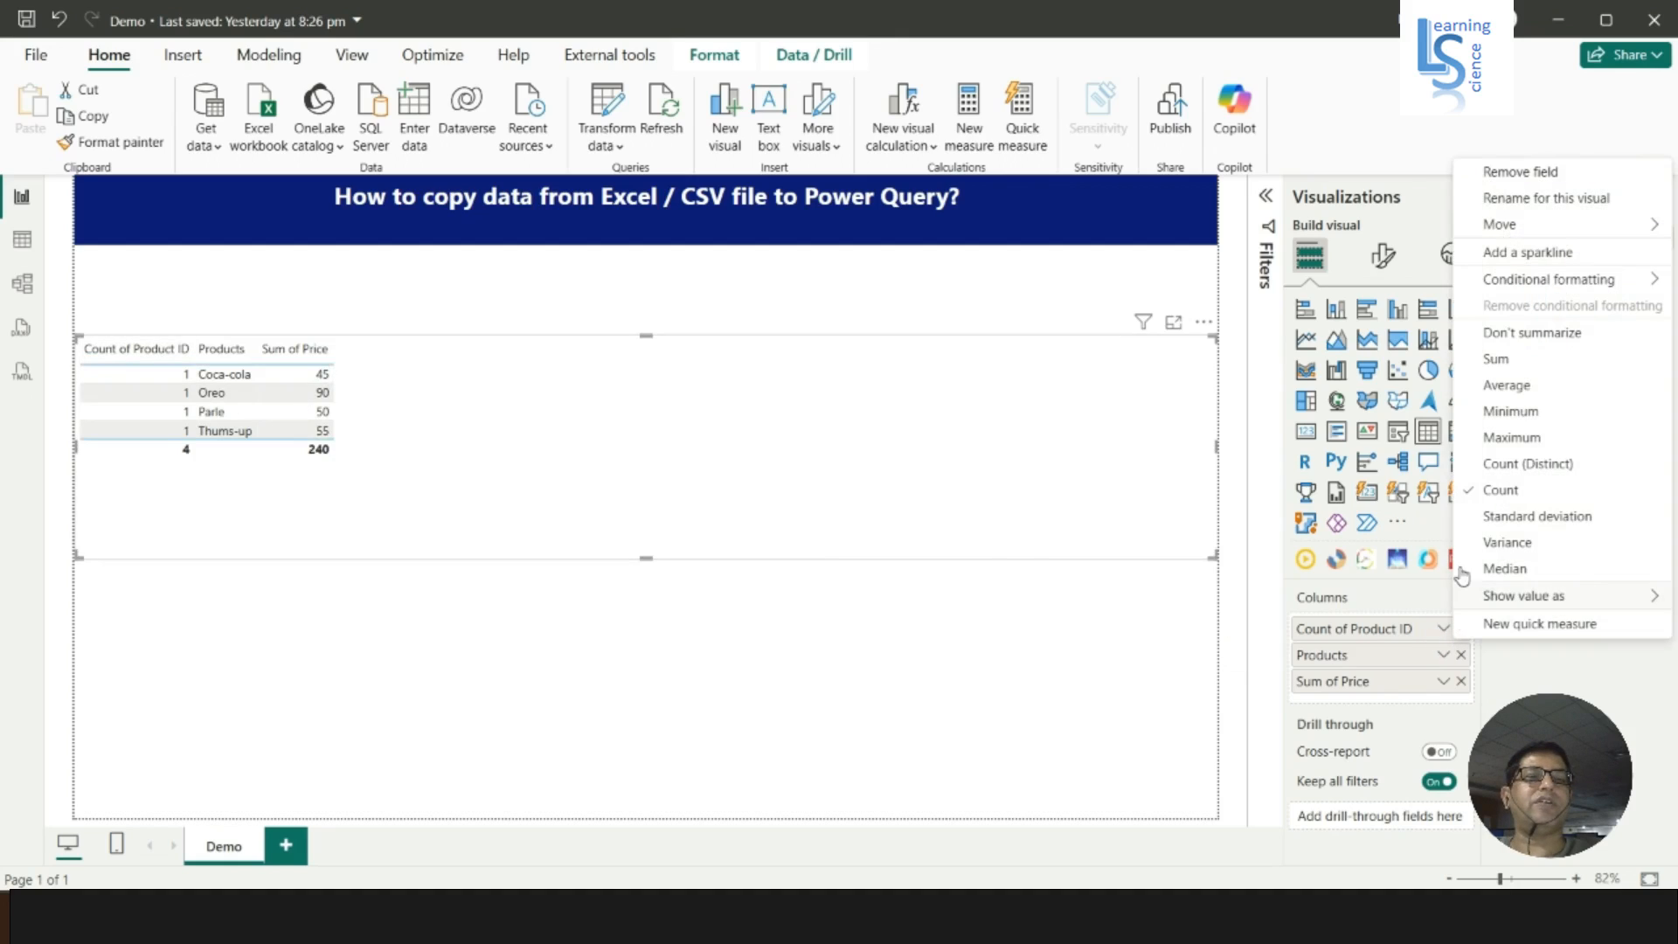
pyautogui.click(1525, 339)
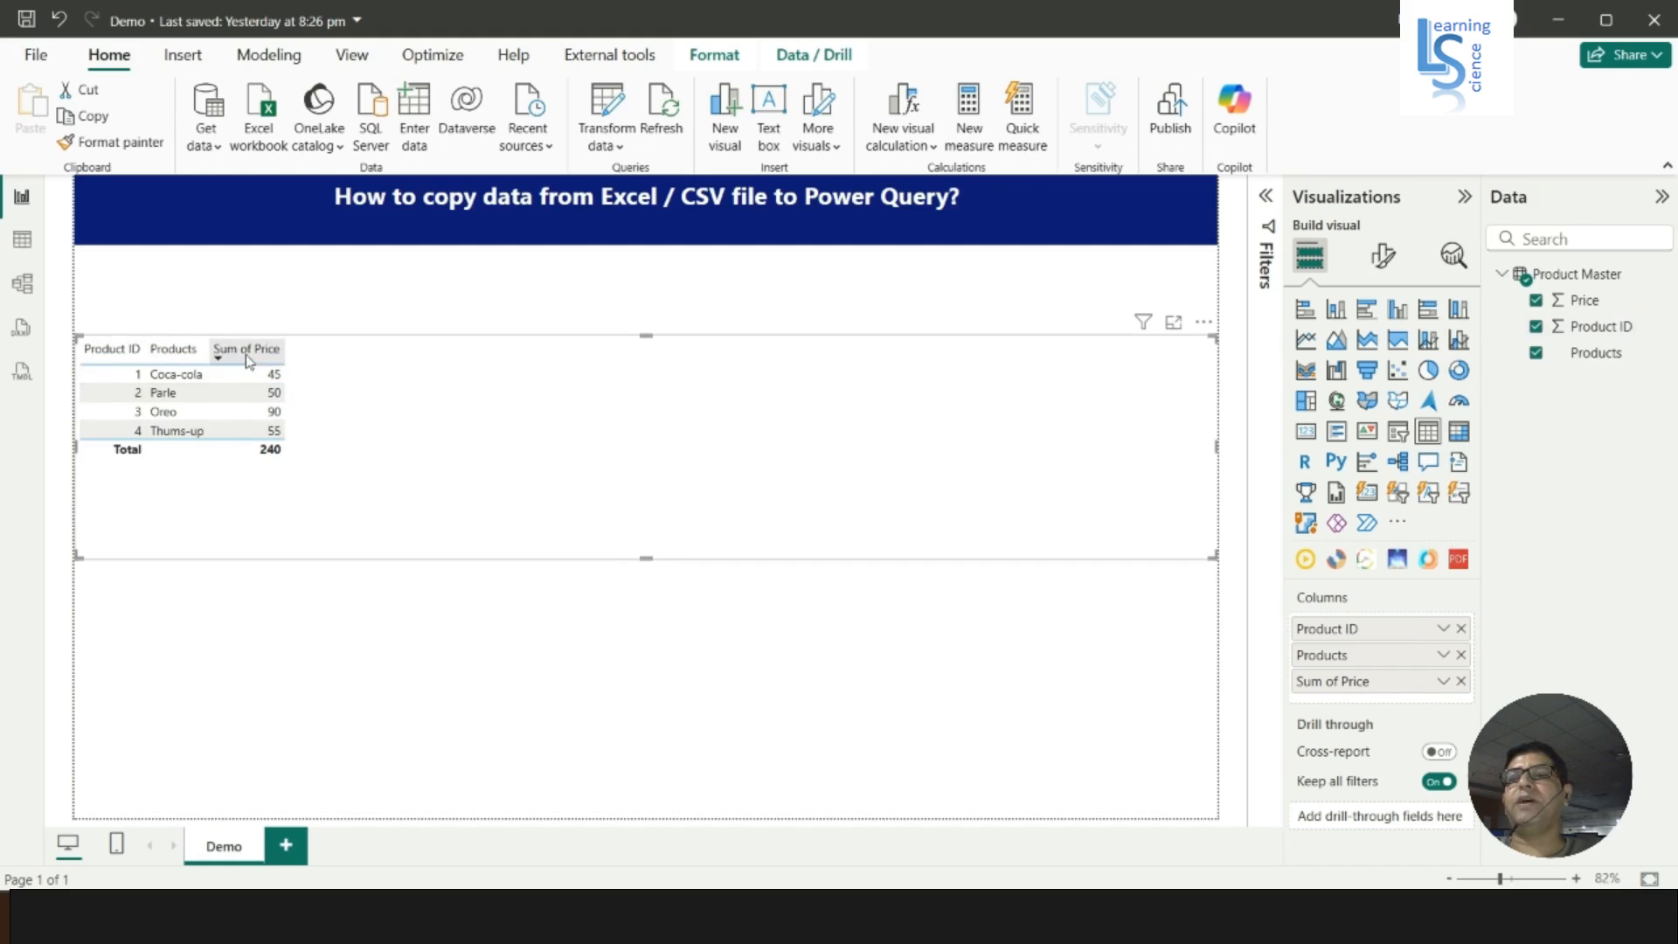
pyautogui.click(1443, 682)
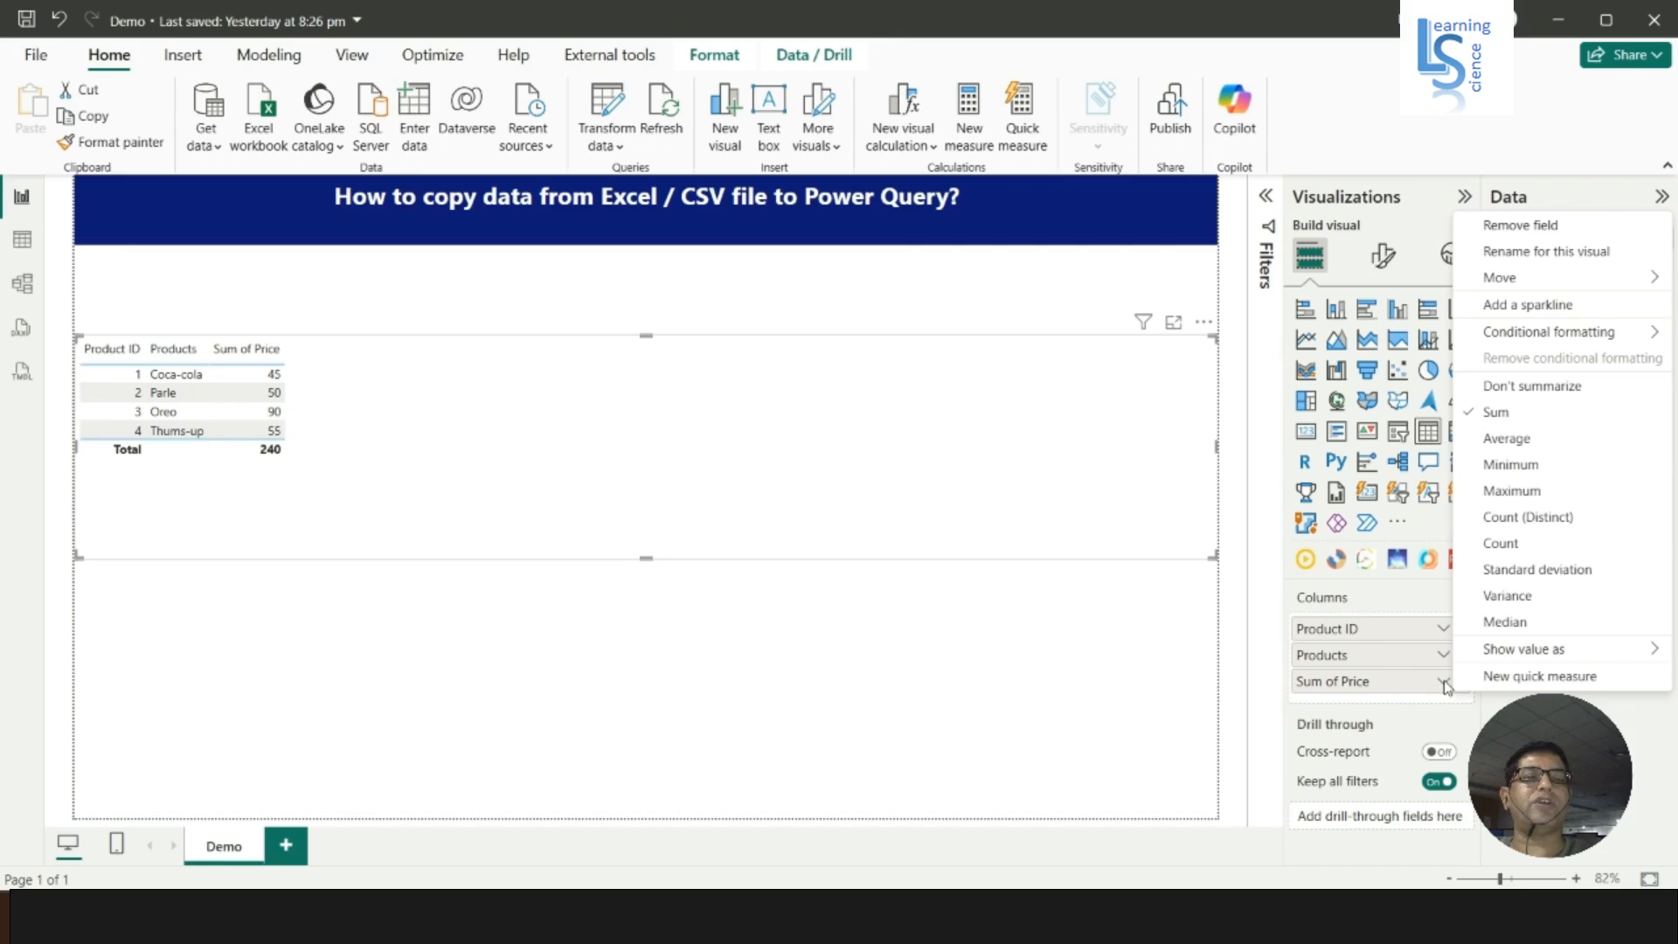
pyautogui.click(1525, 385)
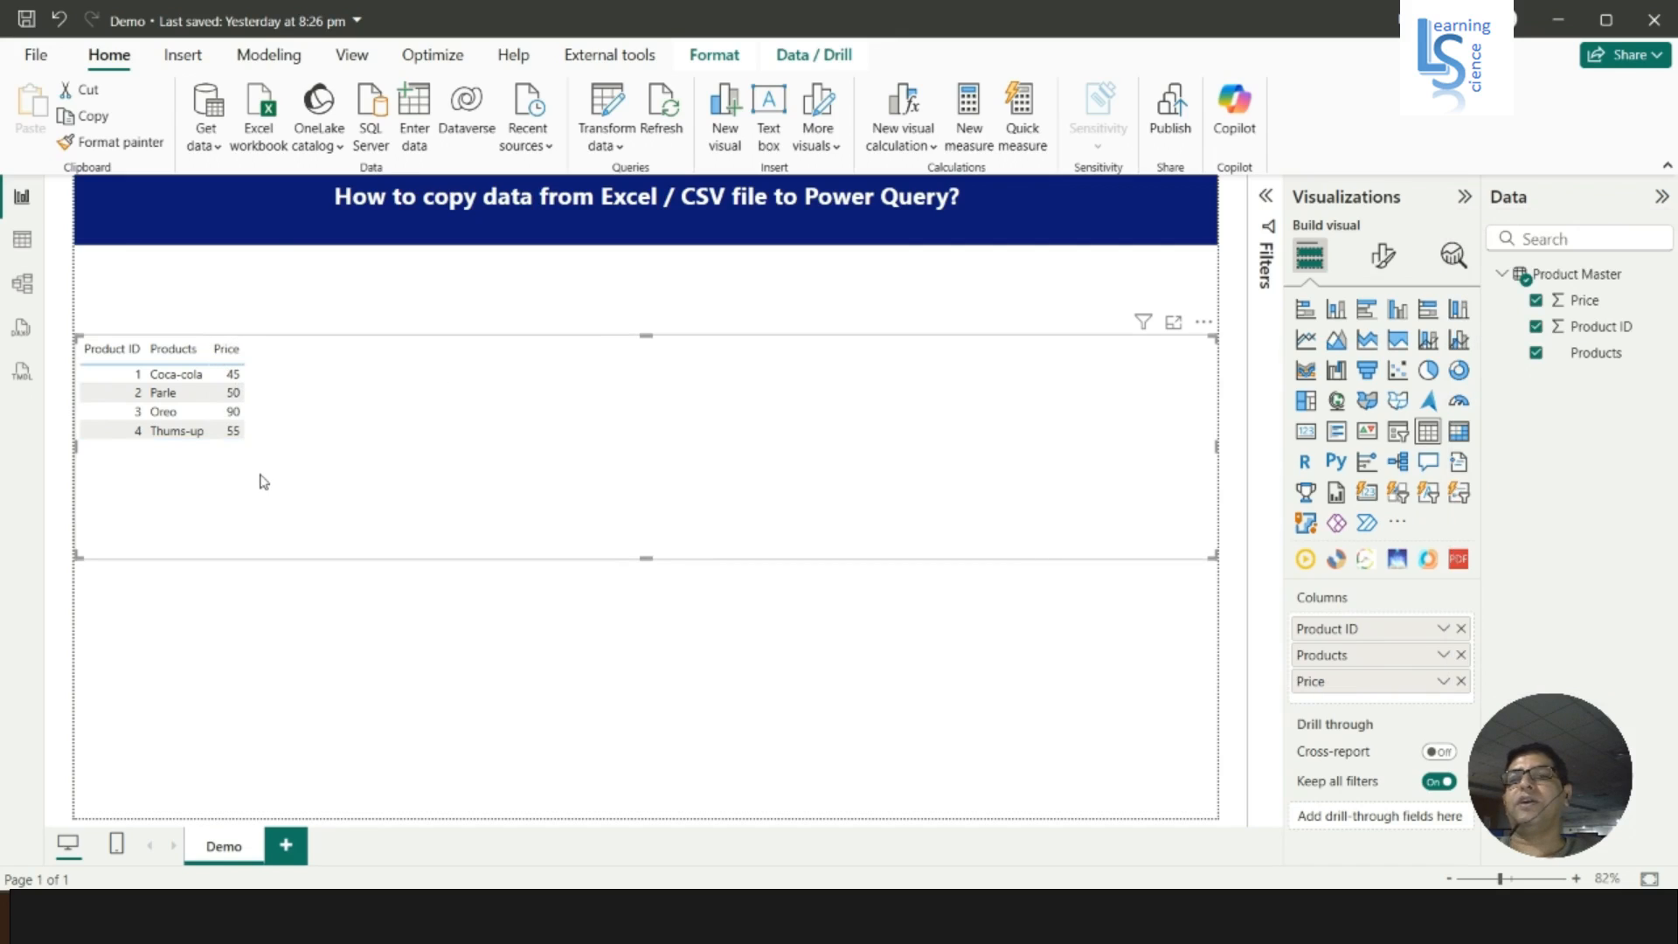